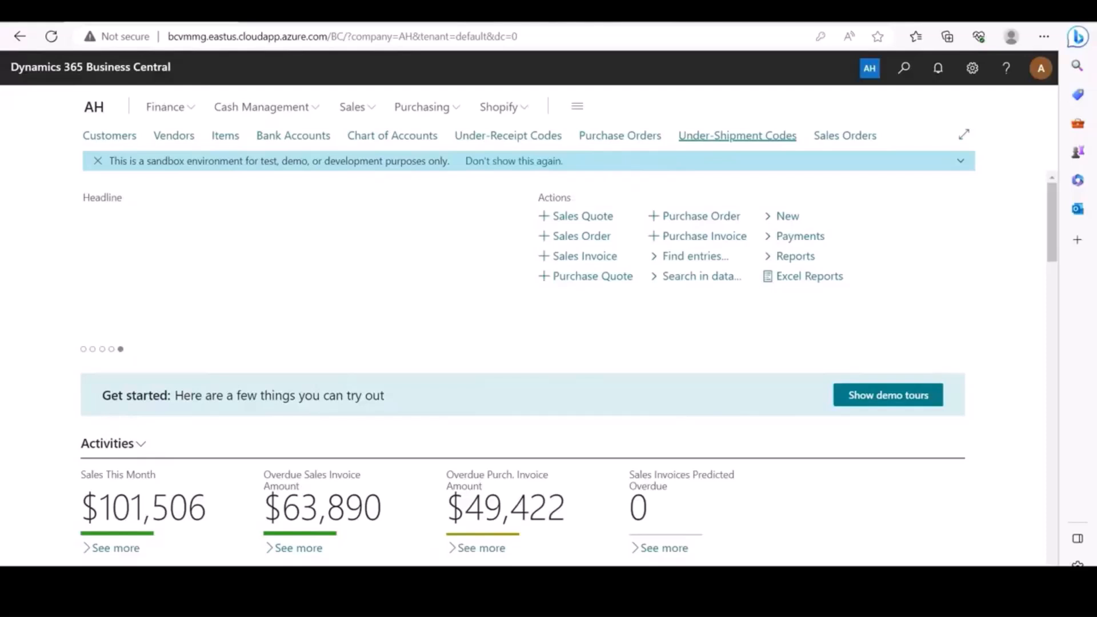
Step: Create an under-shipment code US 1% with the description US 1% and a tolerance of 1 percent
click(738, 135)
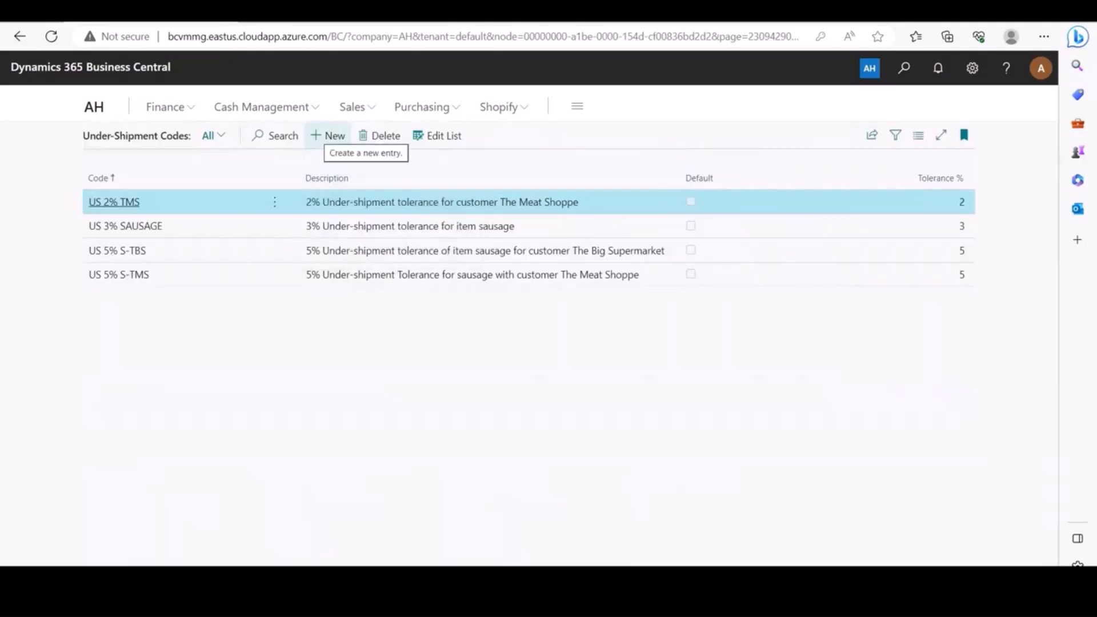
click(330, 135)
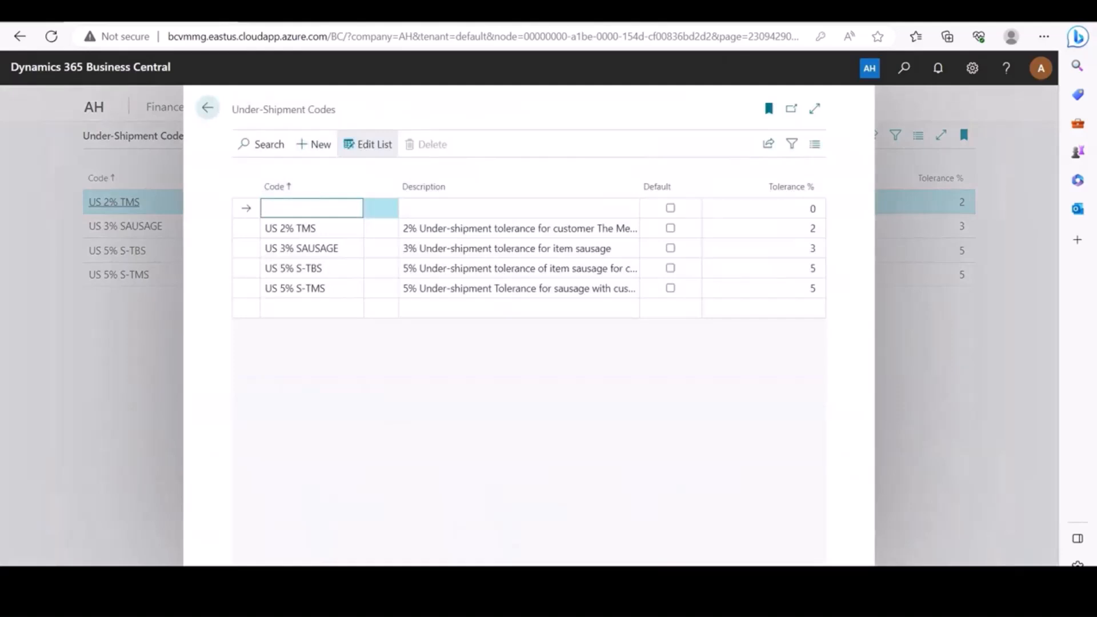
text(US 1%)
click(312, 209)
key(ctrl+c)
click(519, 208)
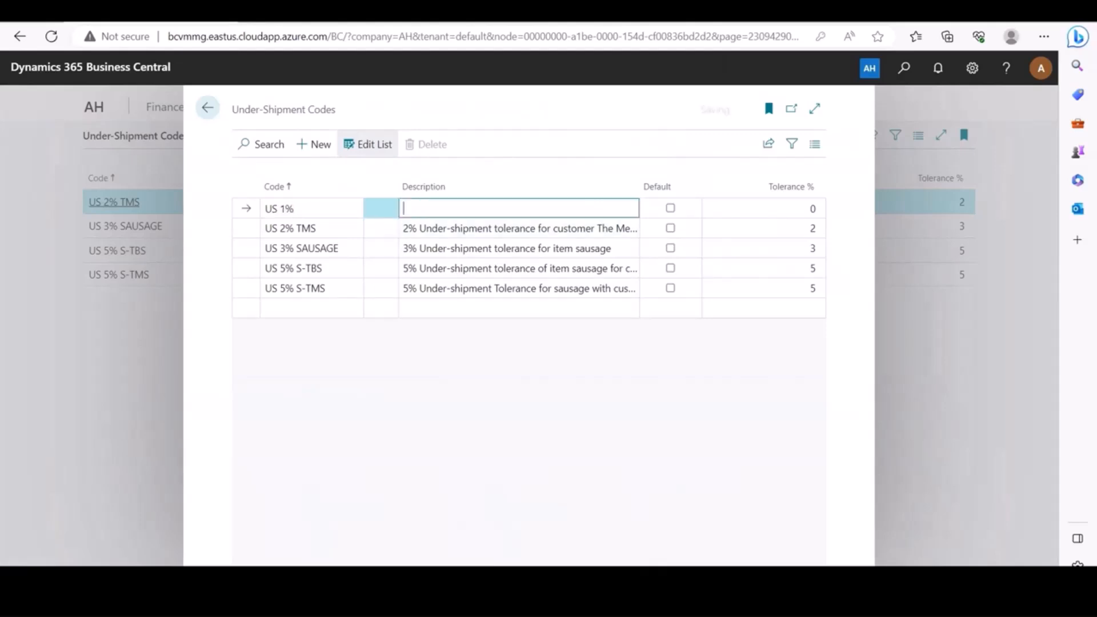
key(ctrl+v)
click(814, 209)
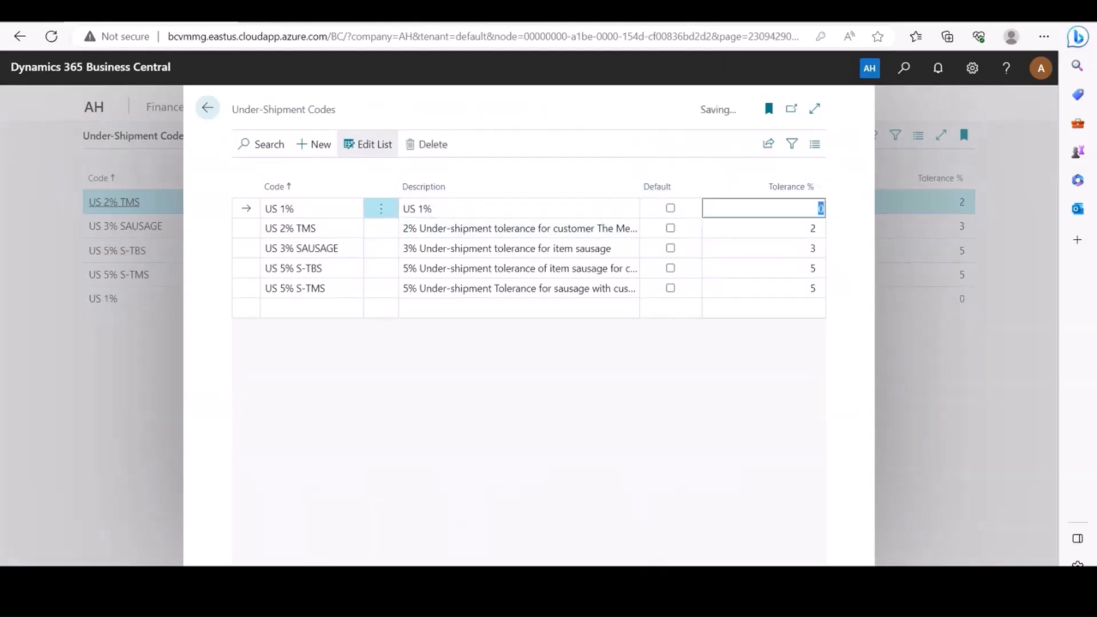
text(1)
key(Return)
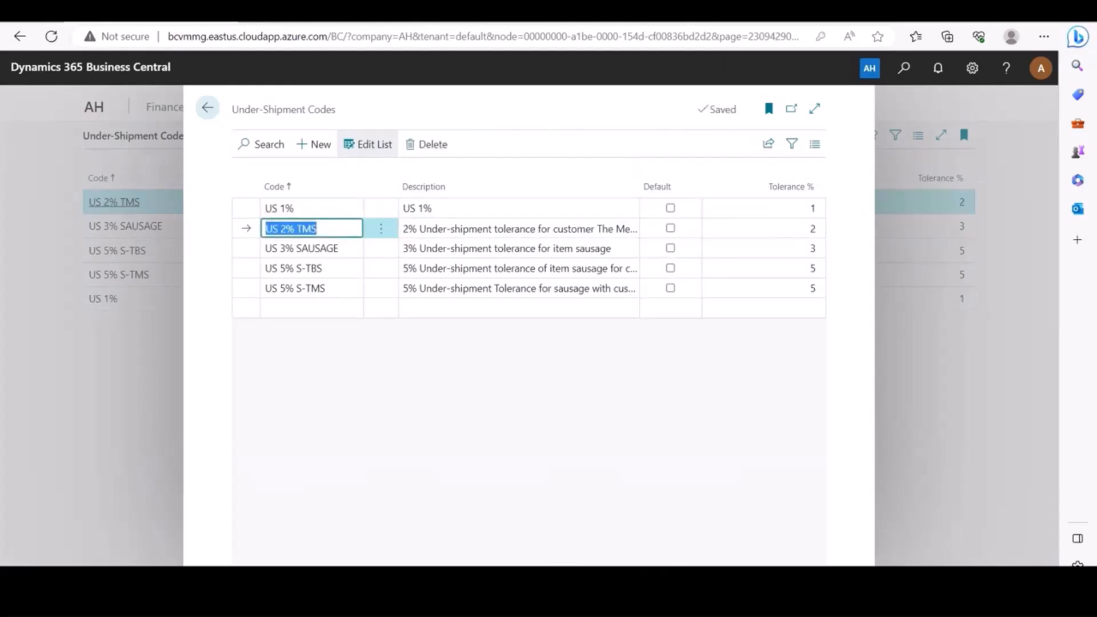
Step: Mark the US 1% under-shipment code as the default and close the code list
click(208, 108)
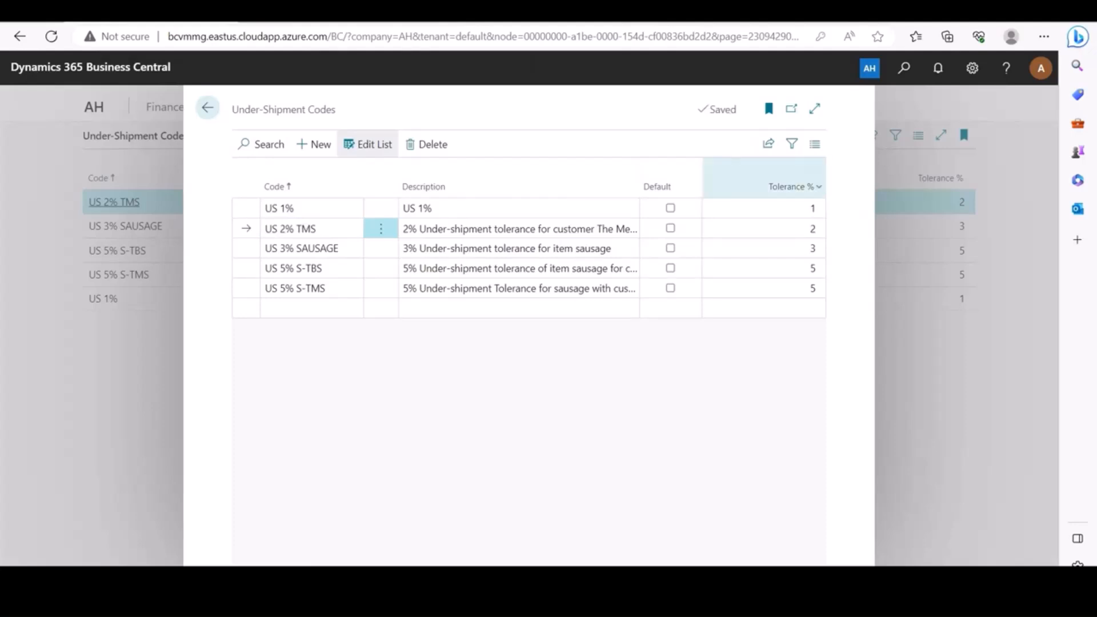
click(671, 208)
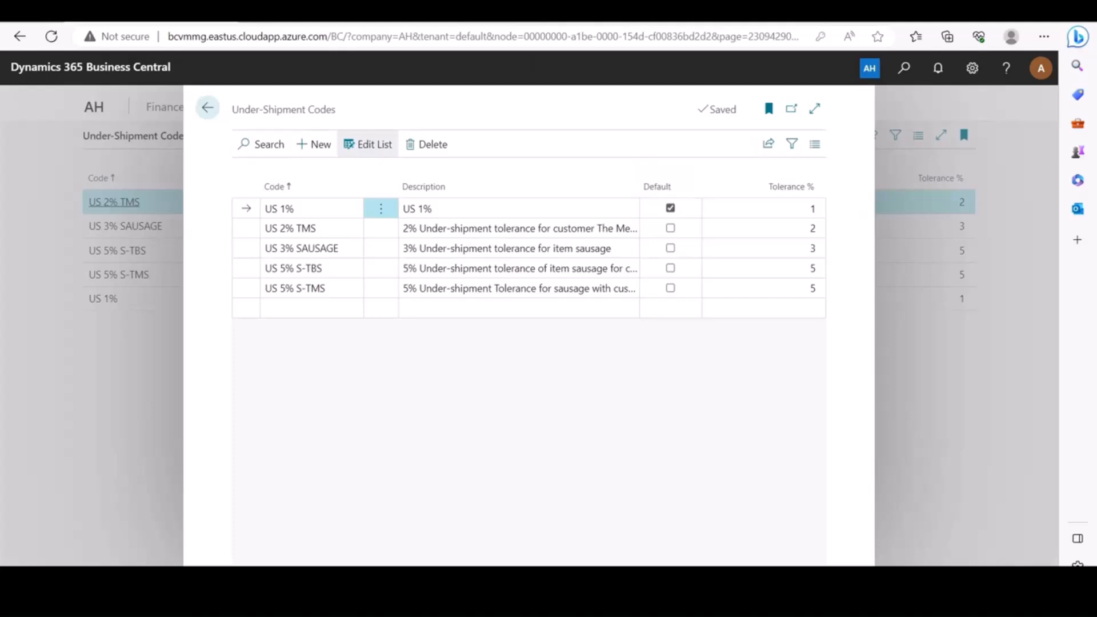
key(Escape)
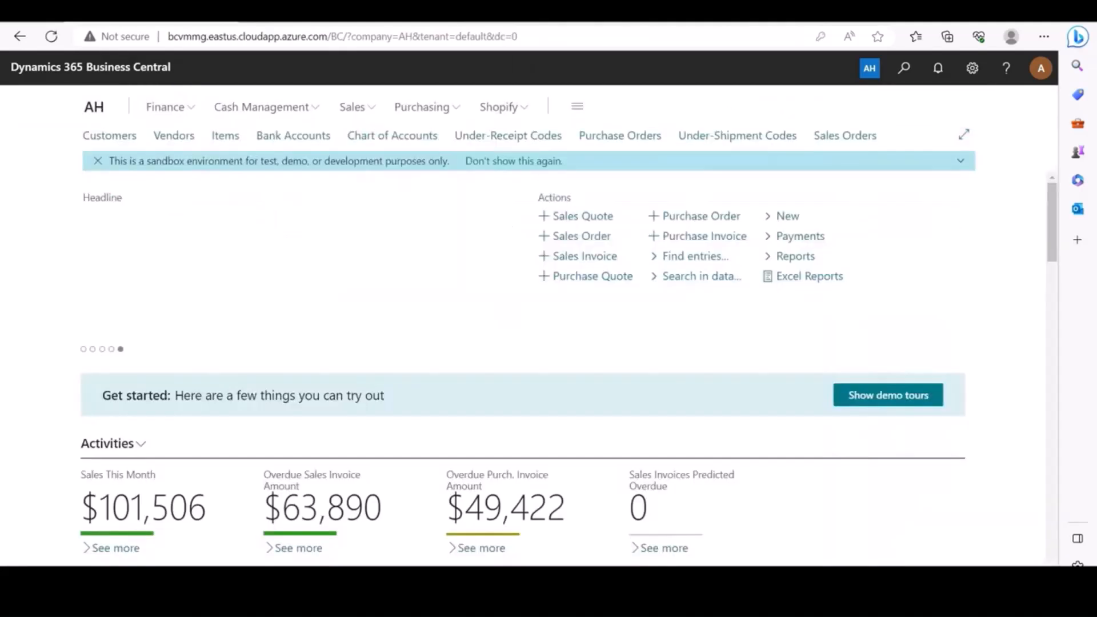
Step: Open item F00001 Sausage, examine its Under-Shipment Code and the selectable codes in the Inventory section, and return to the home page
click(225, 136)
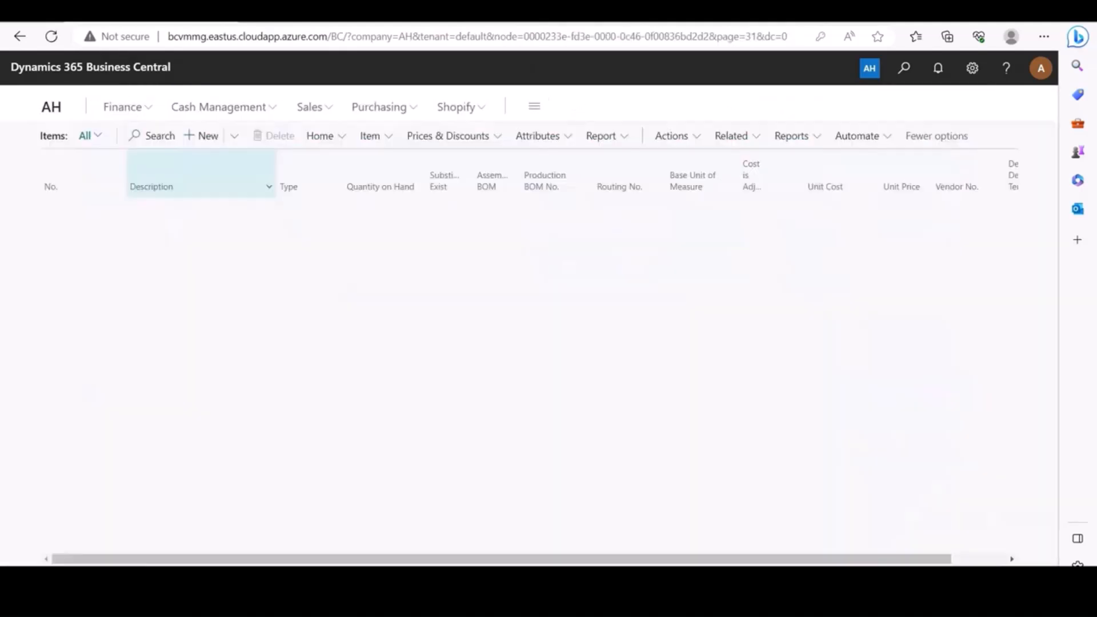
scroll(523, 346, down, 4)
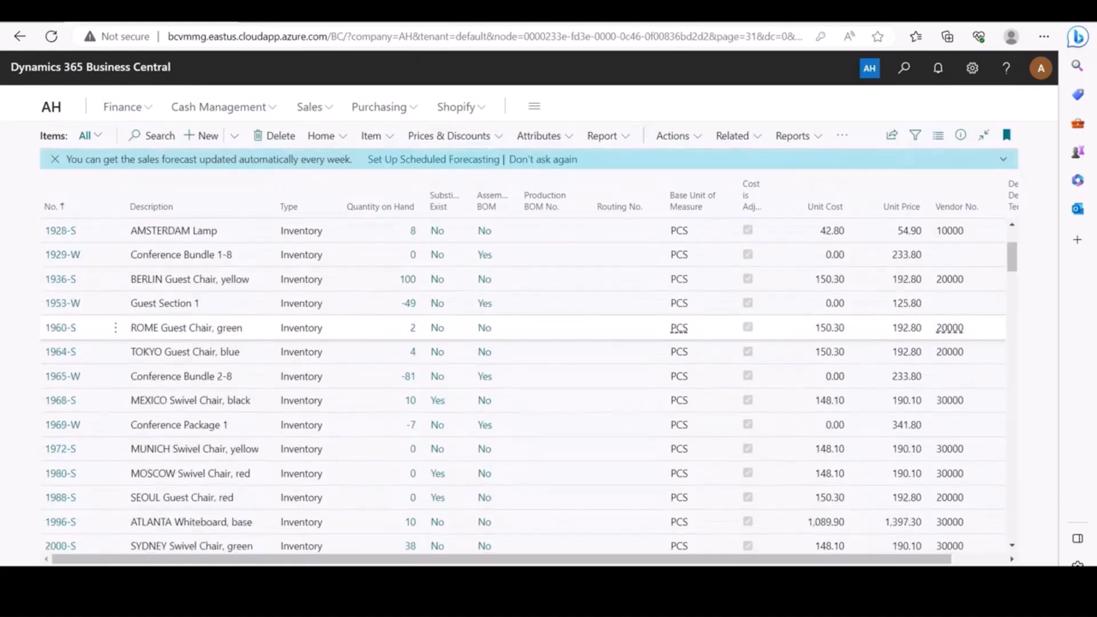
scroll(523, 346, down, 1)
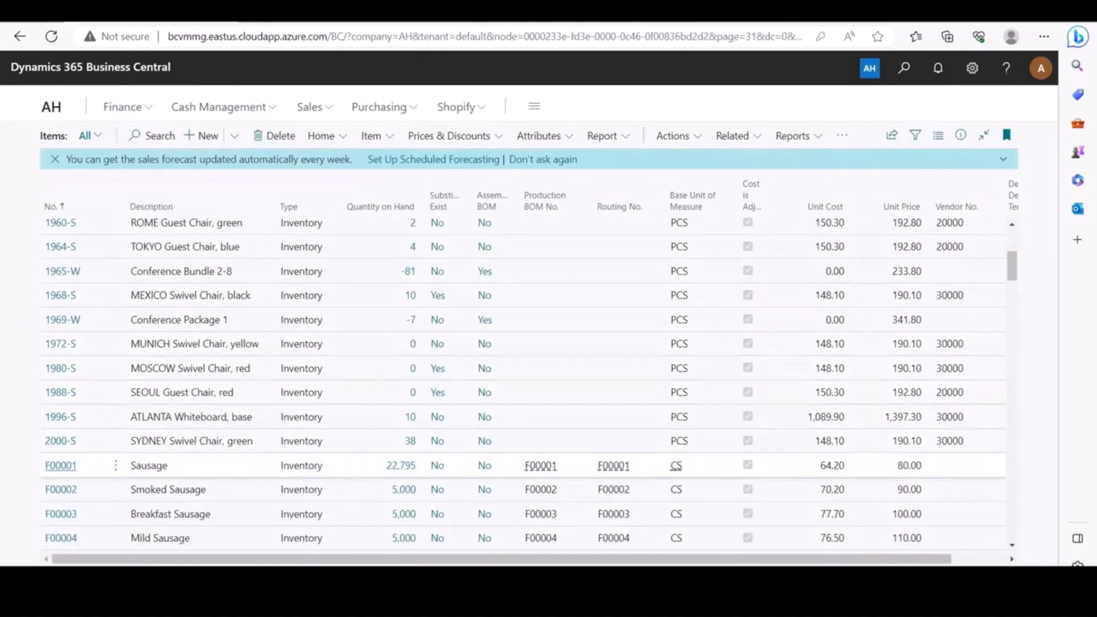
click(60, 466)
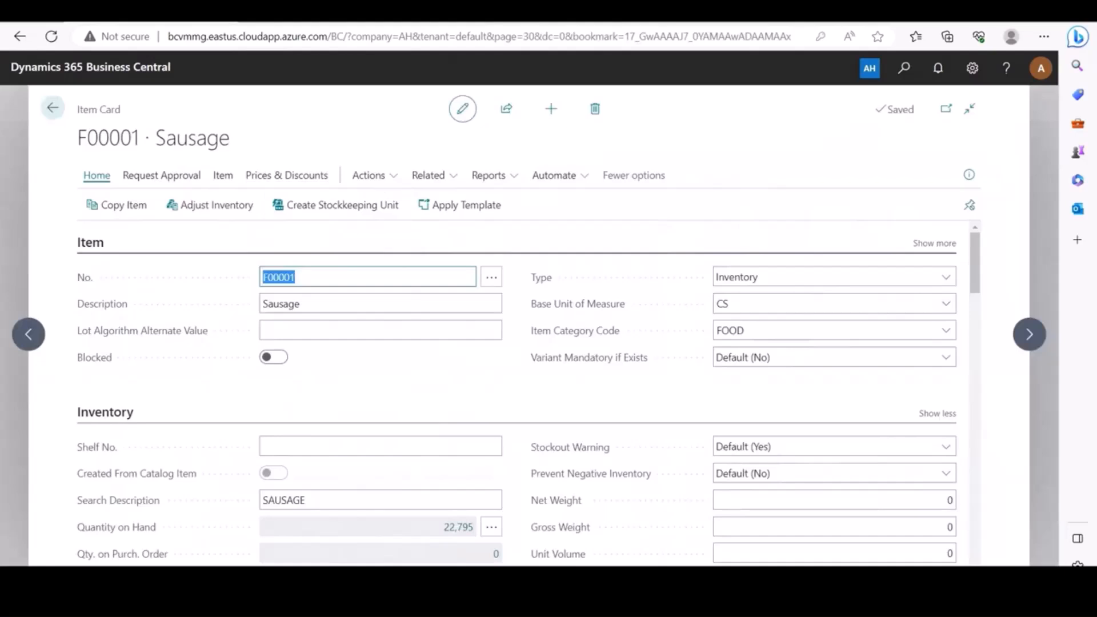
scroll(523, 389, down, 3)
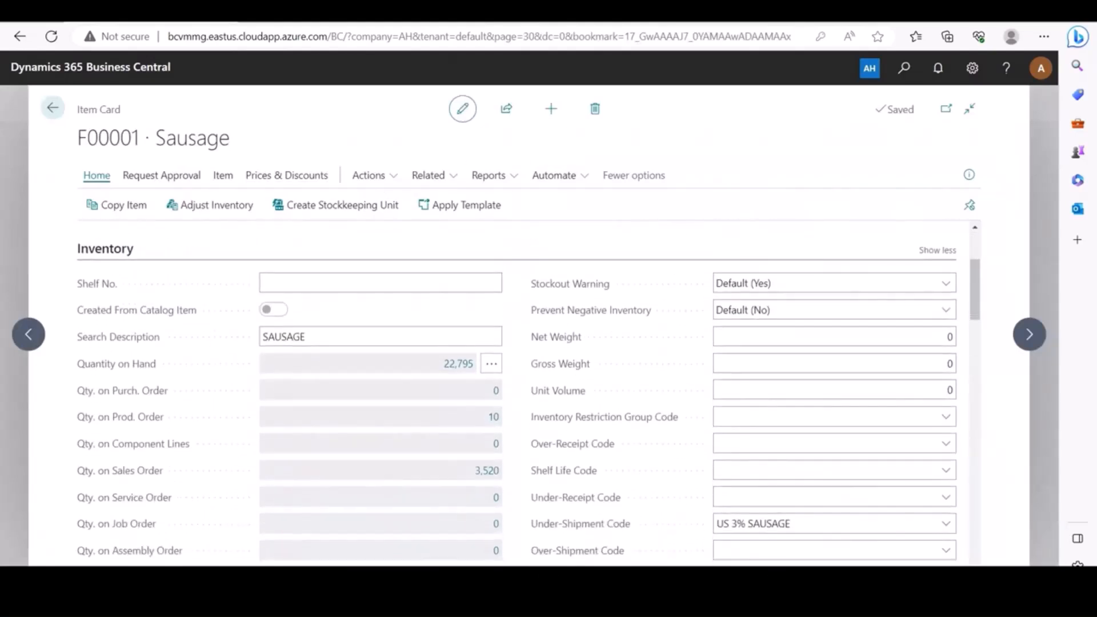
mouse_move(580, 524)
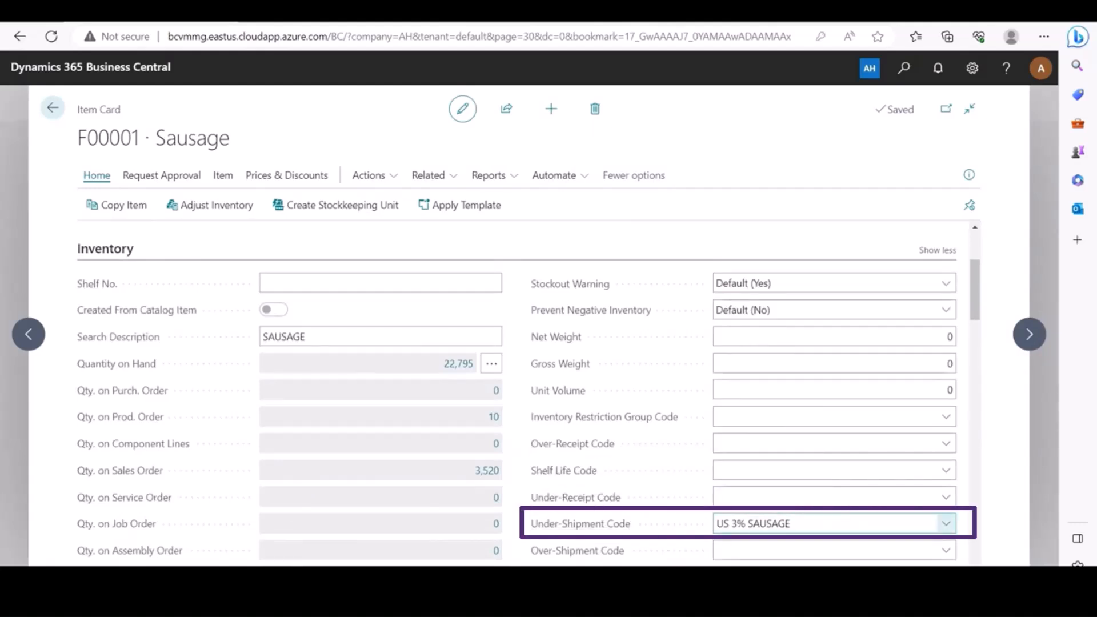
click(946, 523)
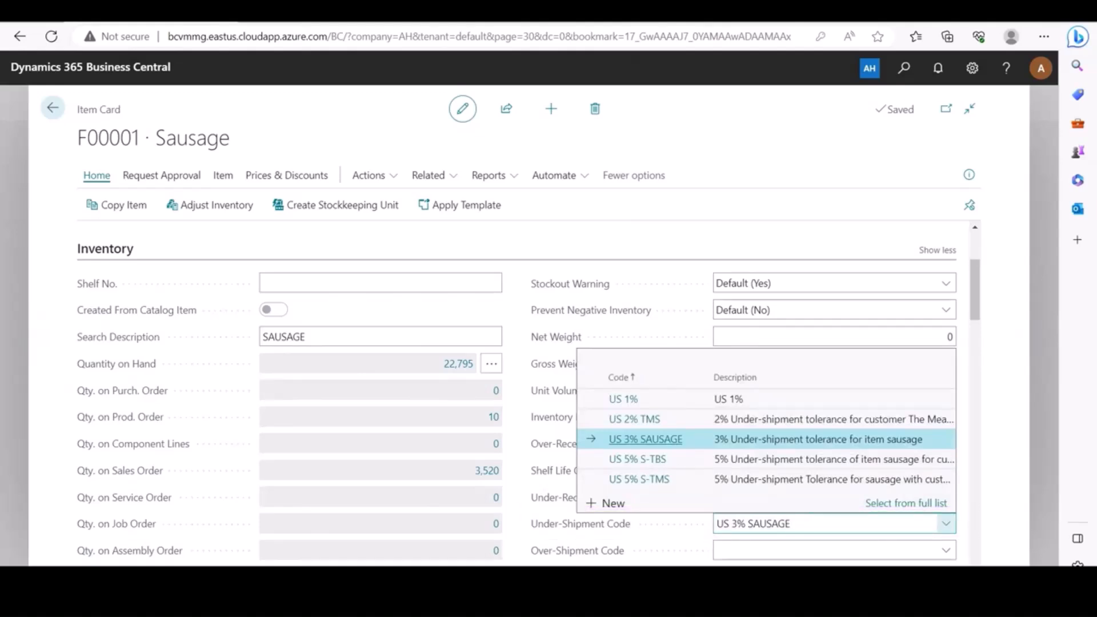
click(946, 523)
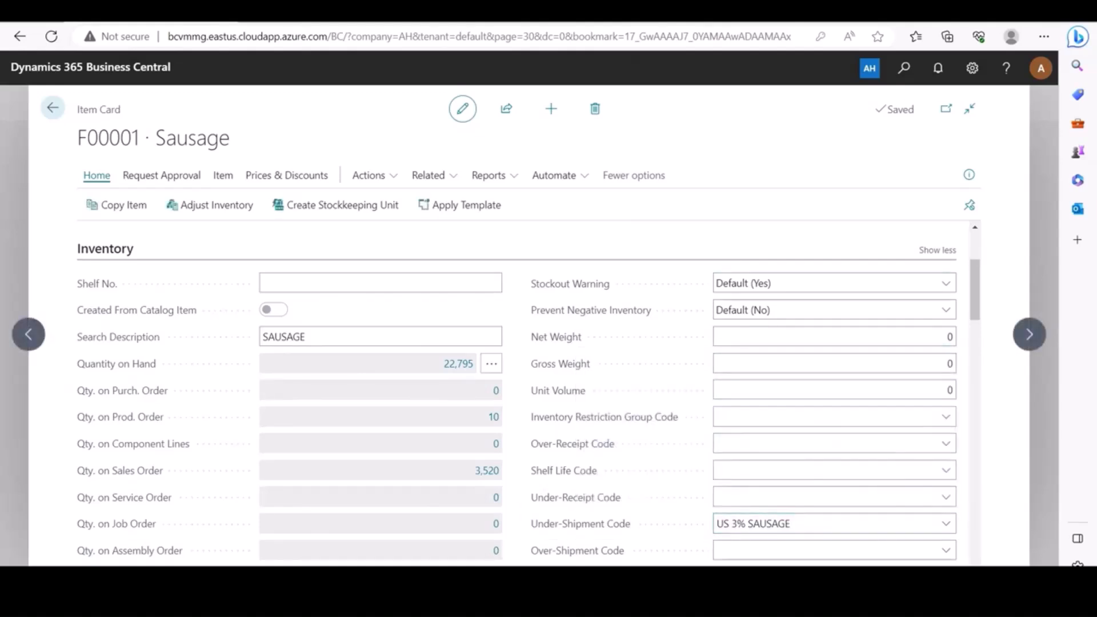
click(53, 108)
click(64, 107)
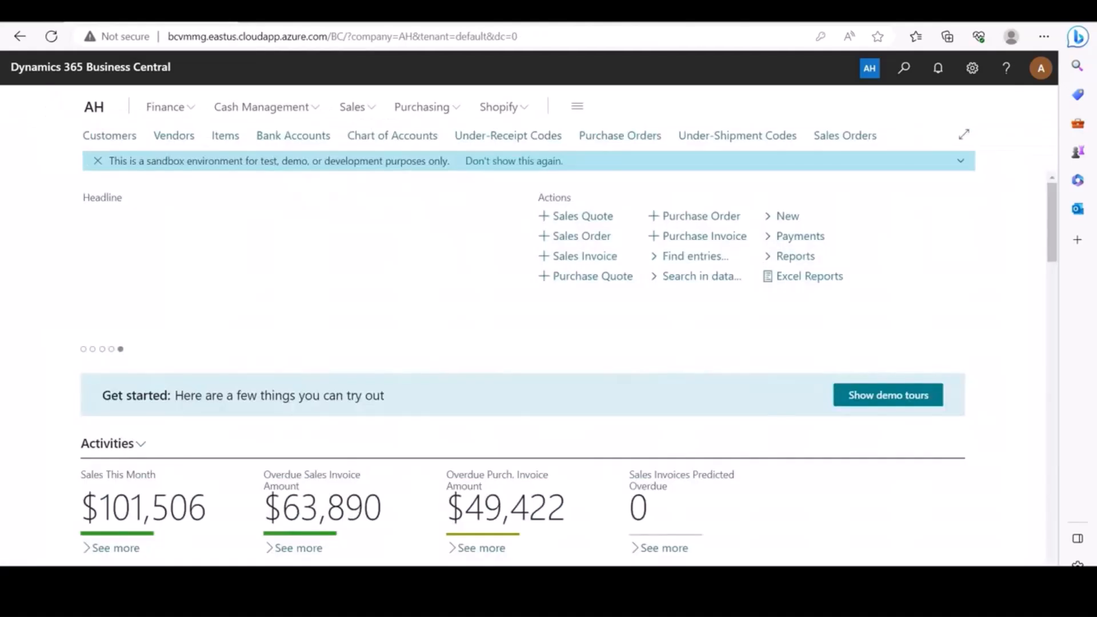
Step: Open the customer card of The Meat Shoppe, examine its Under-Shipment Code choices under Shipping, and return to the home page
click(109, 136)
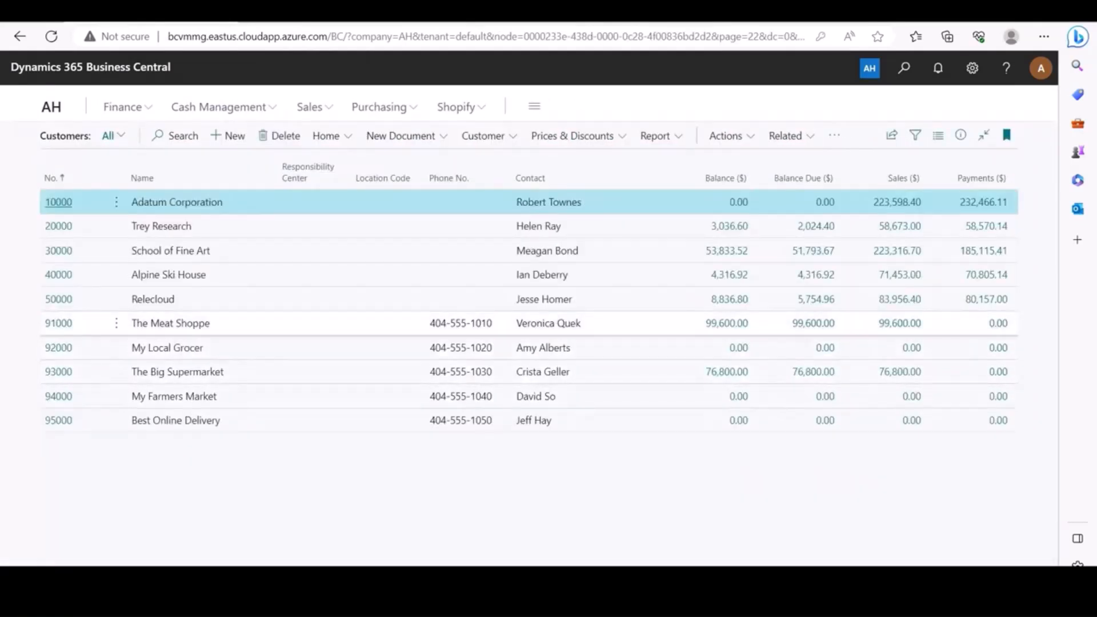
click(58, 323)
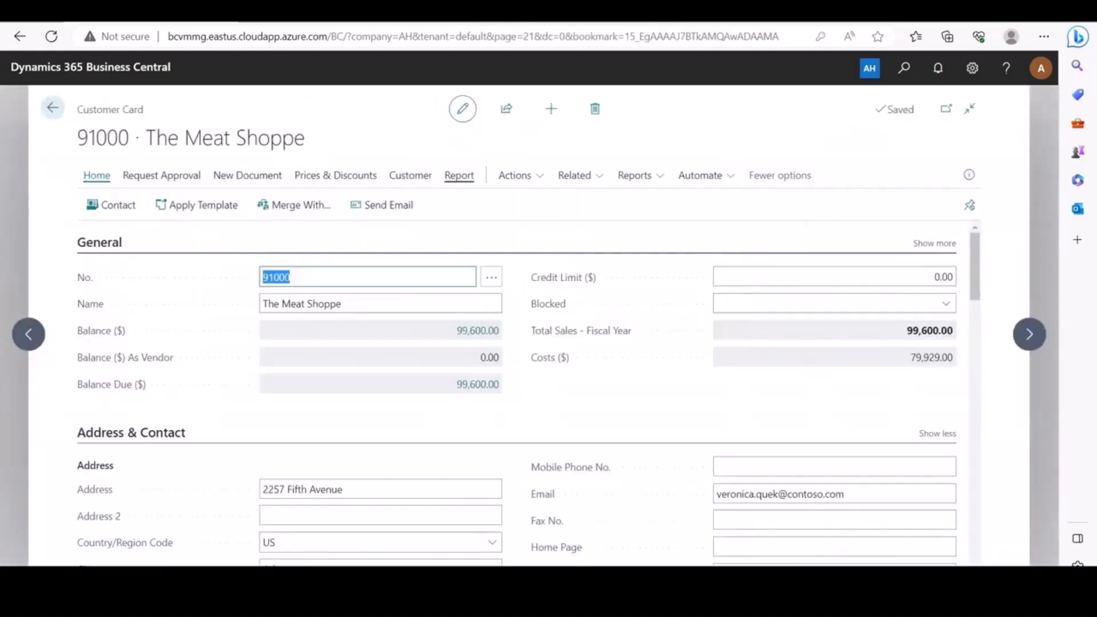
scroll(528, 393, down, 12)
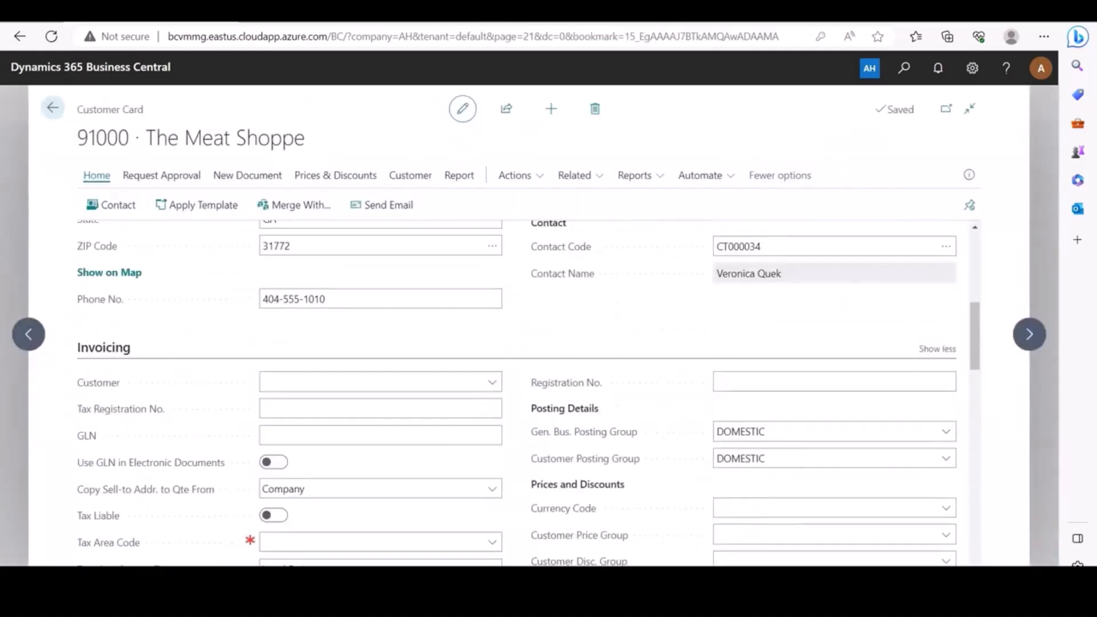
scroll(528, 394, down, 6)
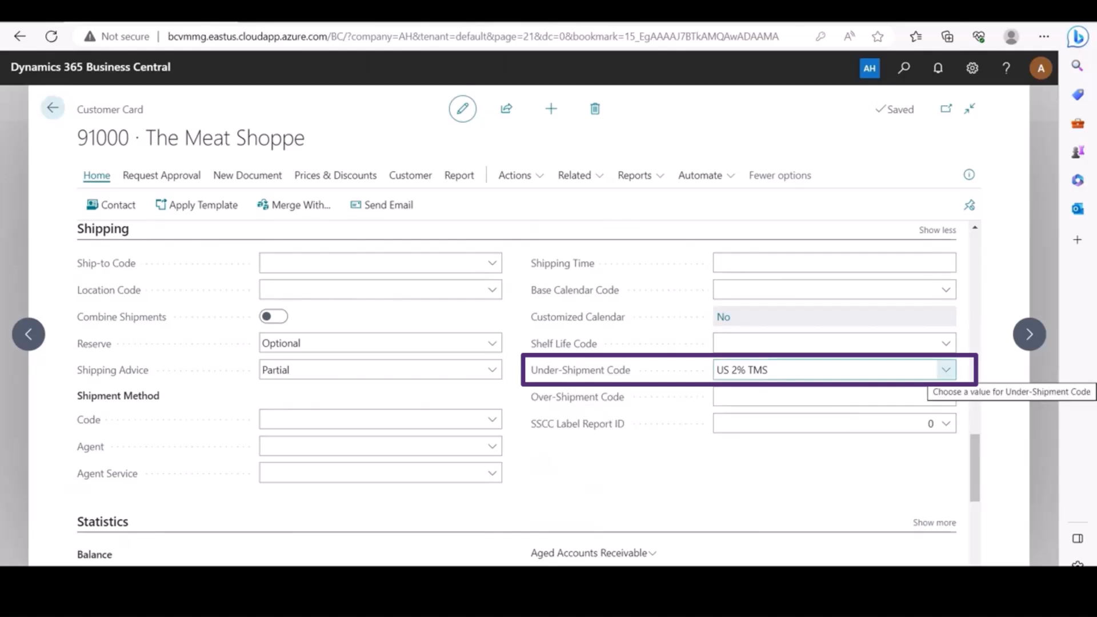
click(946, 370)
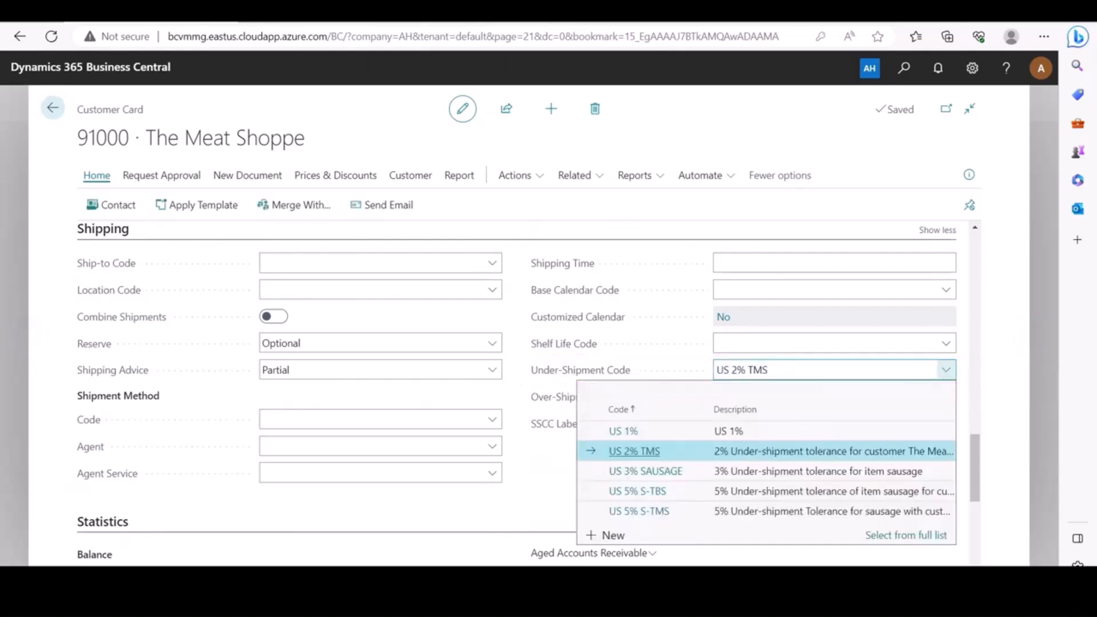
click(946, 369)
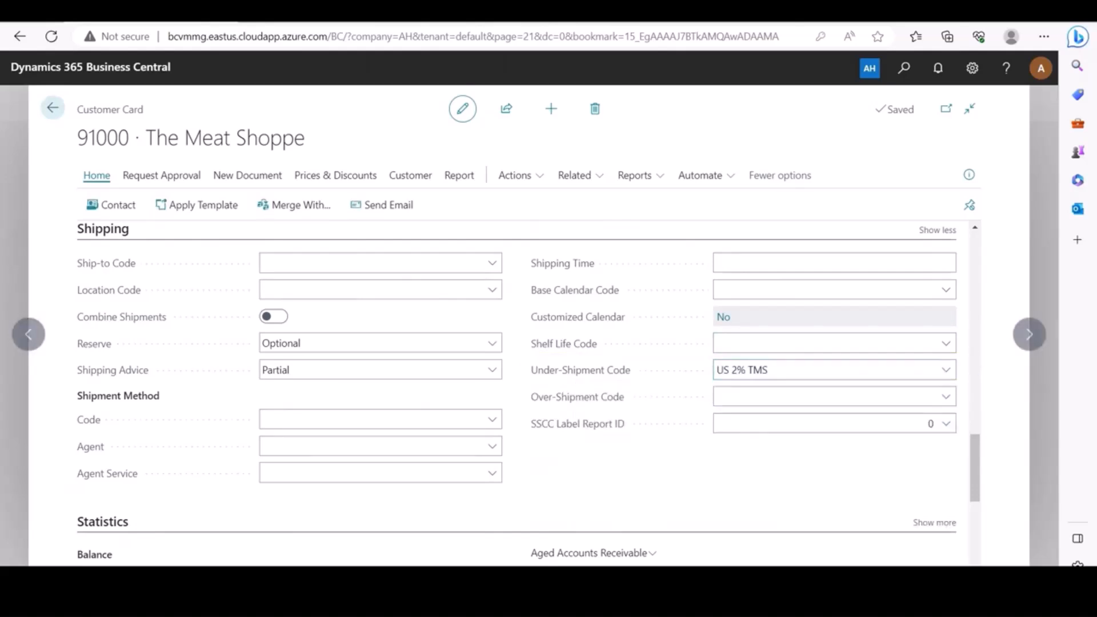
key(Escape)
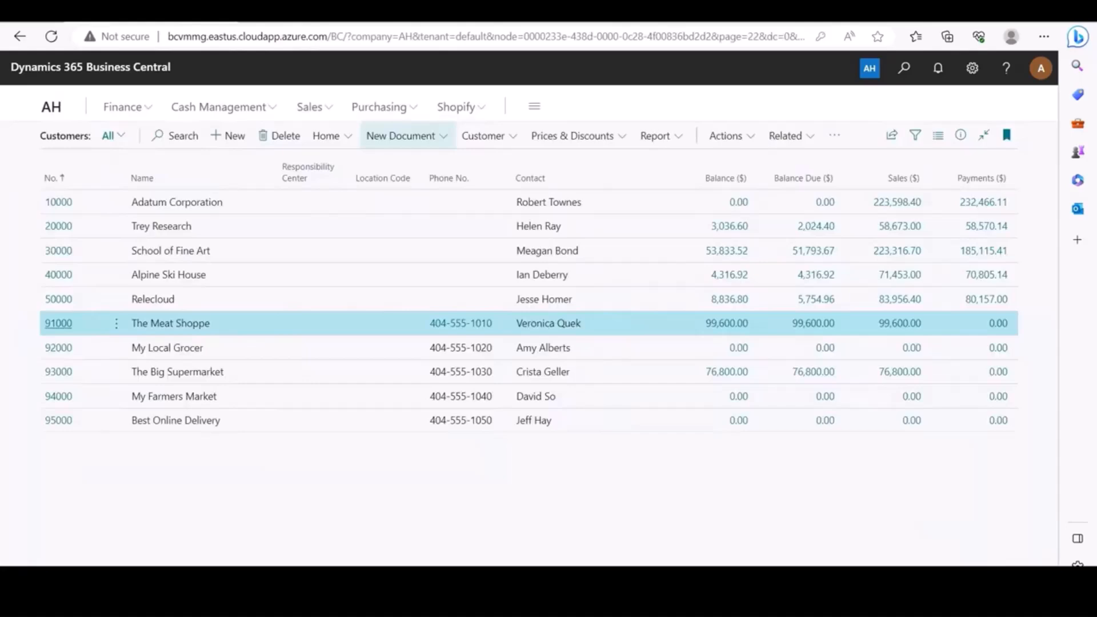
key(Escape)
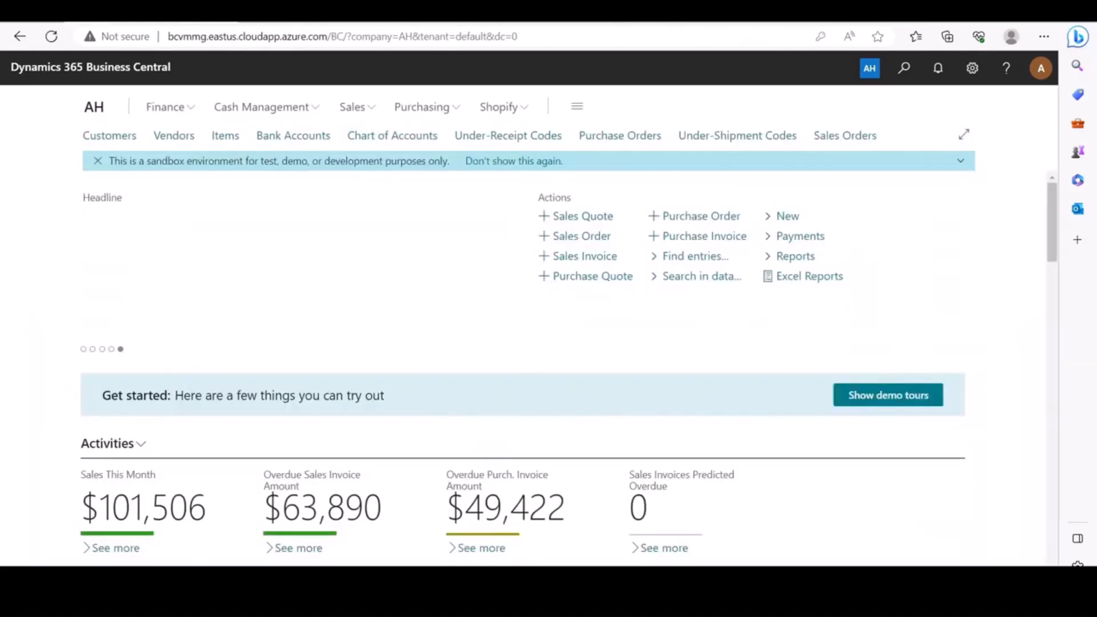
Step: Open the customer-specific under-shipment codes for item F00001 Sausage
click(226, 136)
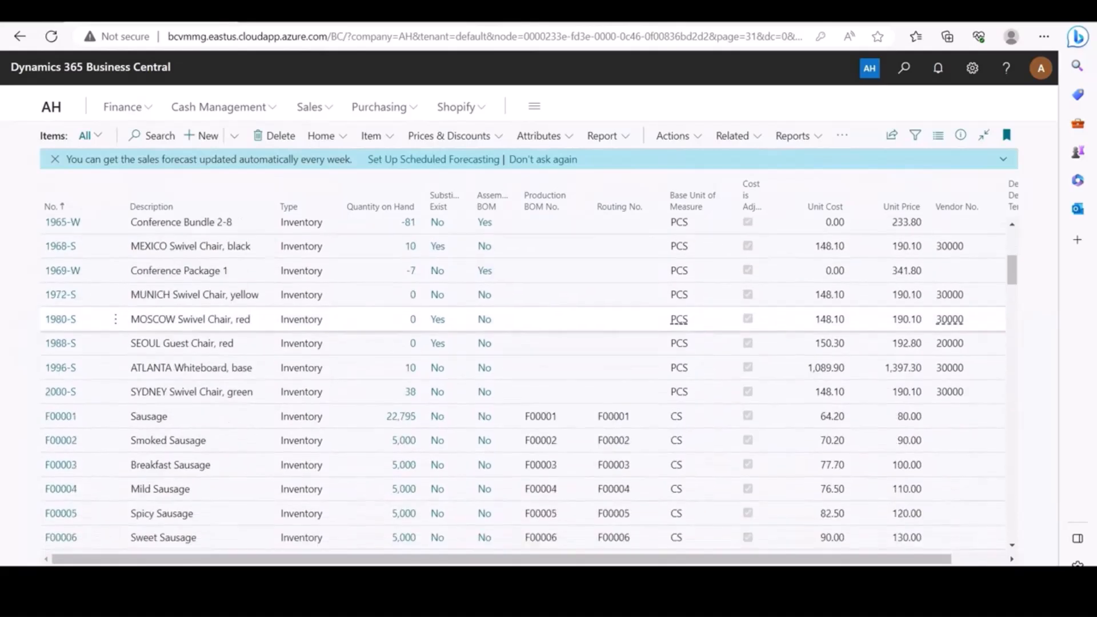
click(61, 416)
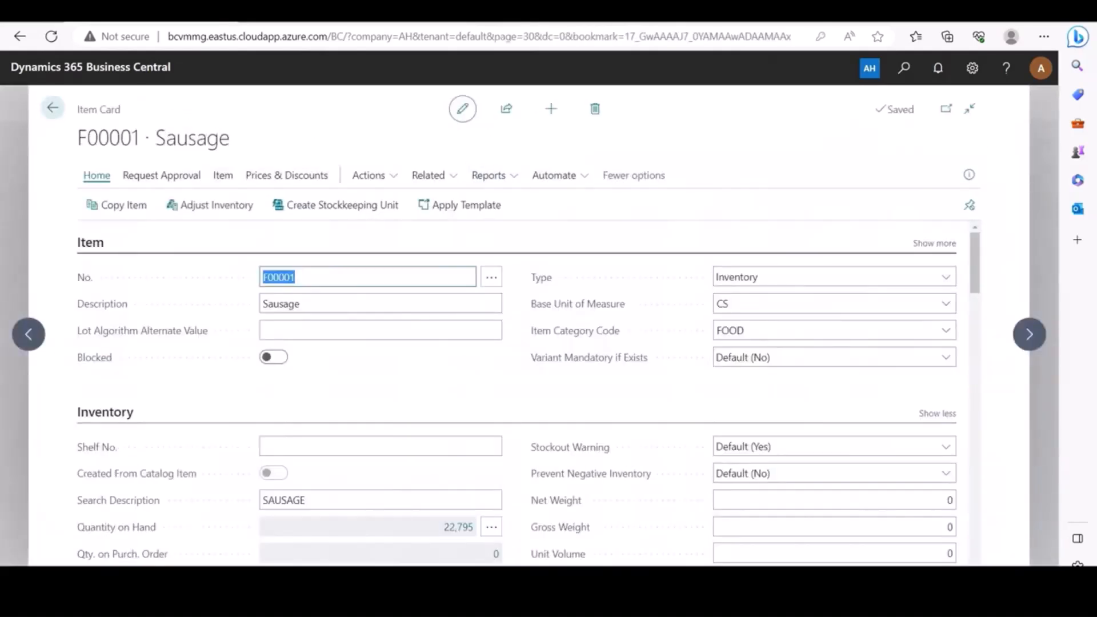
click(429, 176)
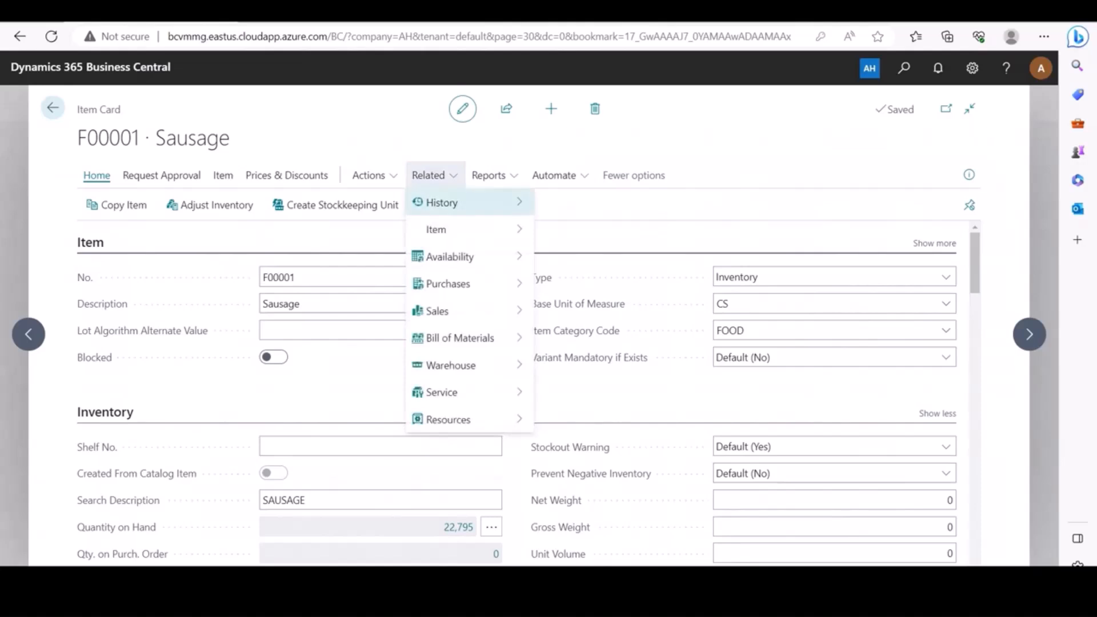
mouse_move(440, 311)
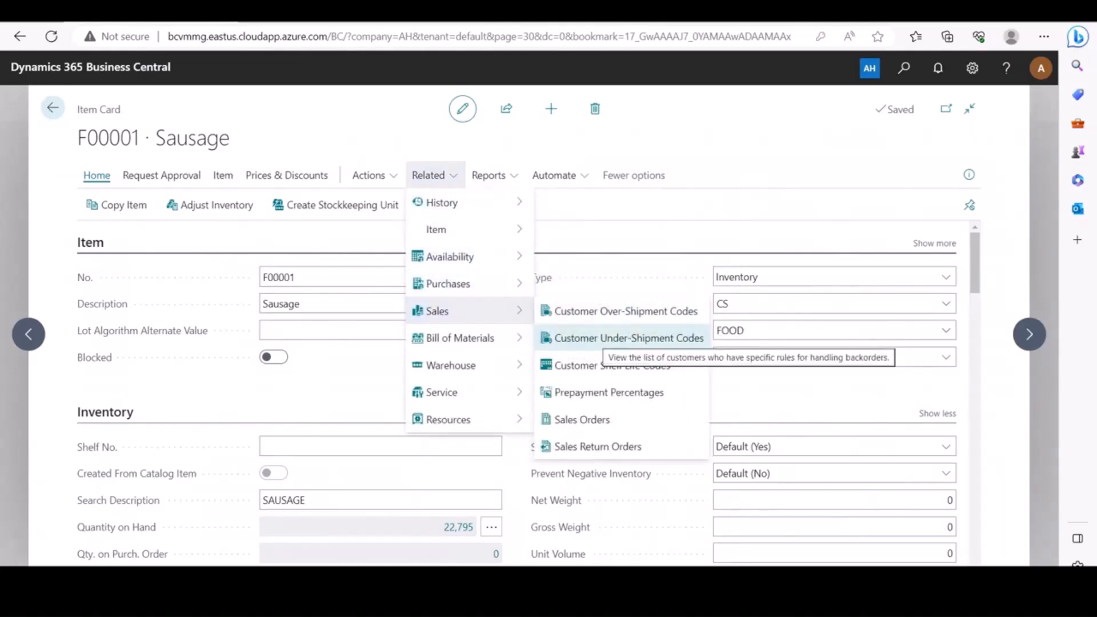
click(629, 337)
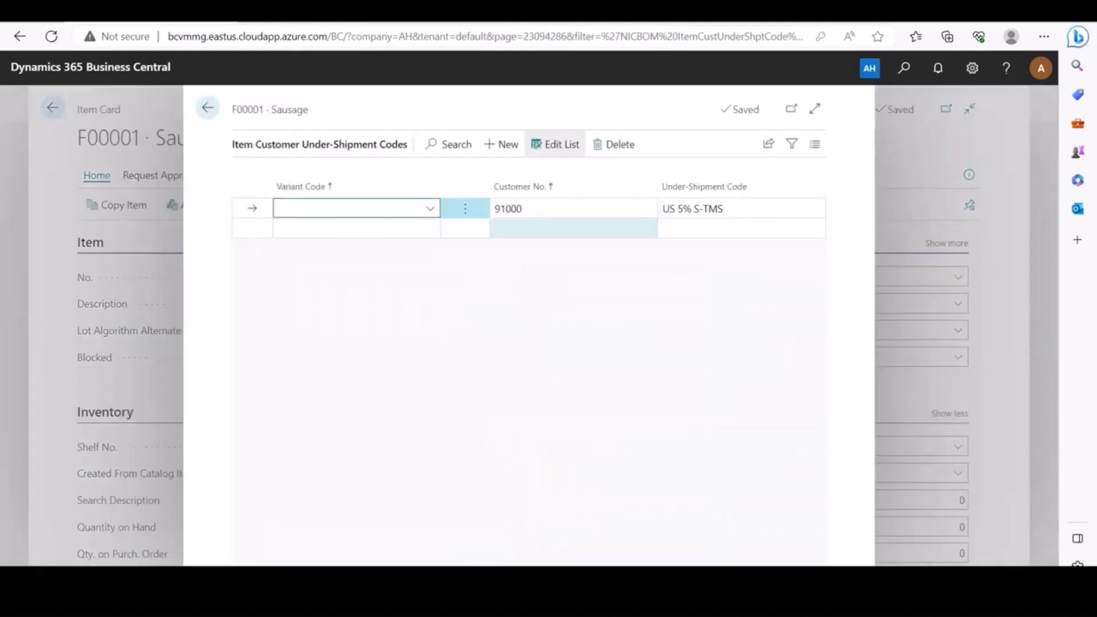
Step: Examine the customer and under-shipment code assigned in the Sausage item's entry, and return to the home page
key(Tab)
click(647, 208)
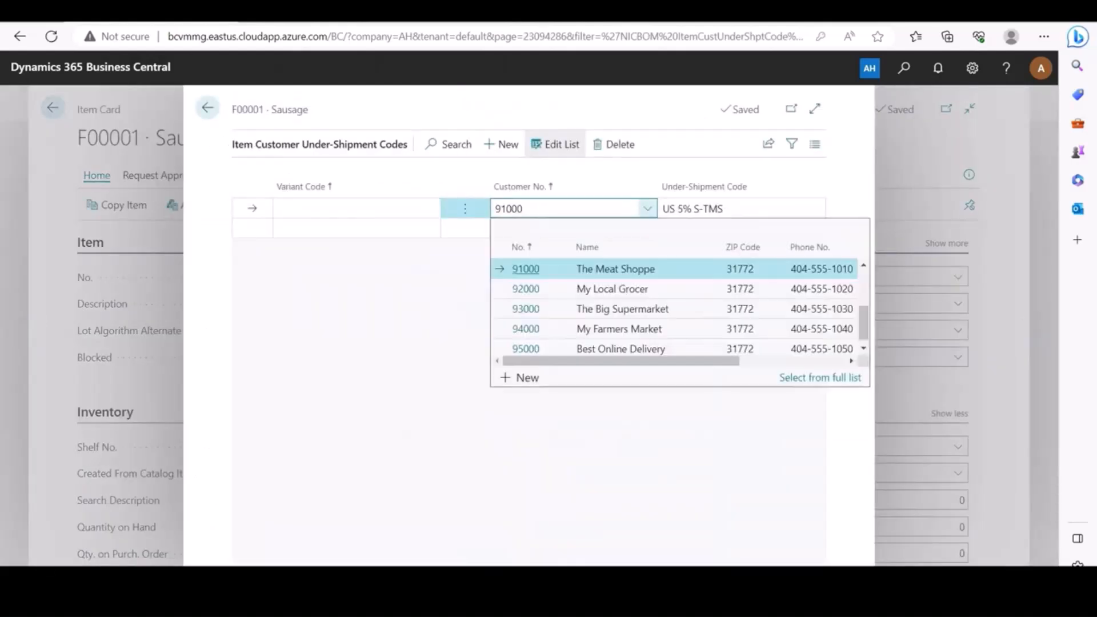
click(742, 208)
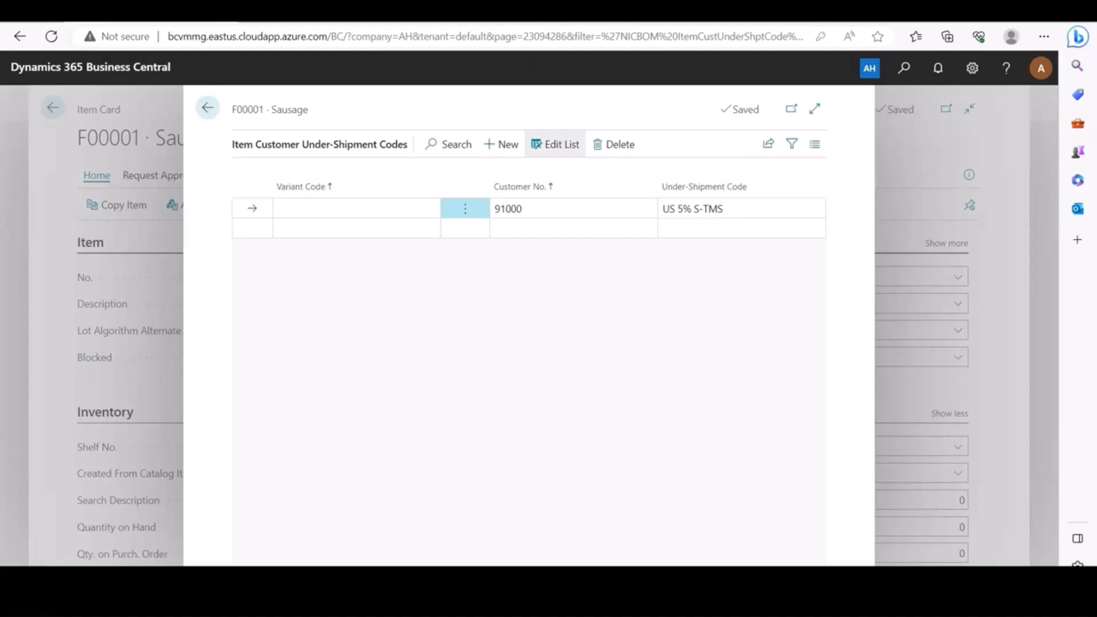
key(Escape)
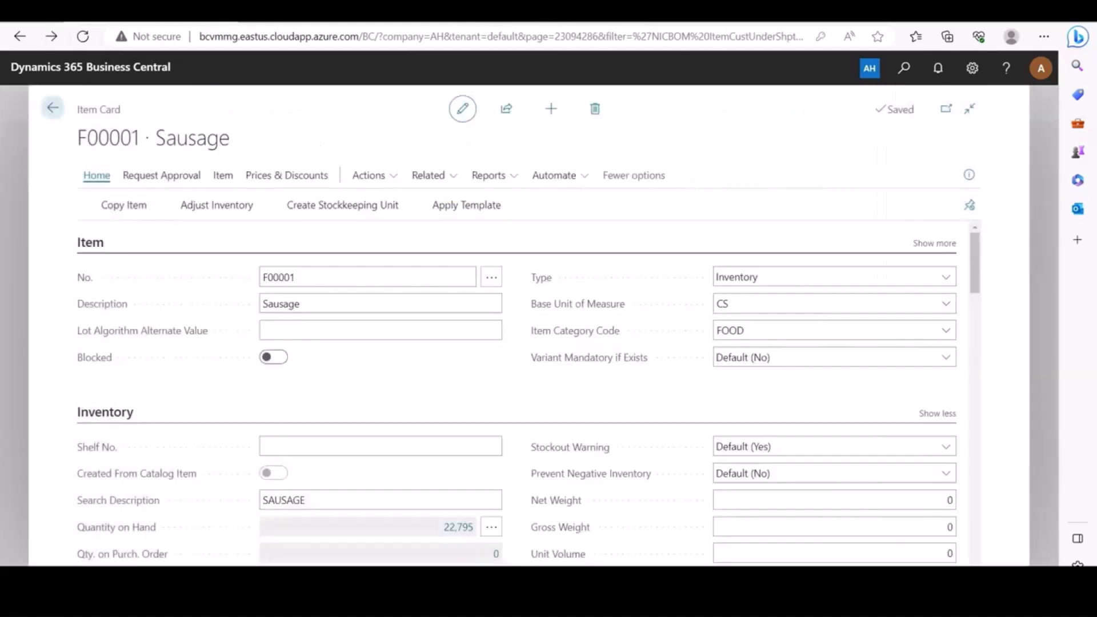
key(Escape)
key(Escape)
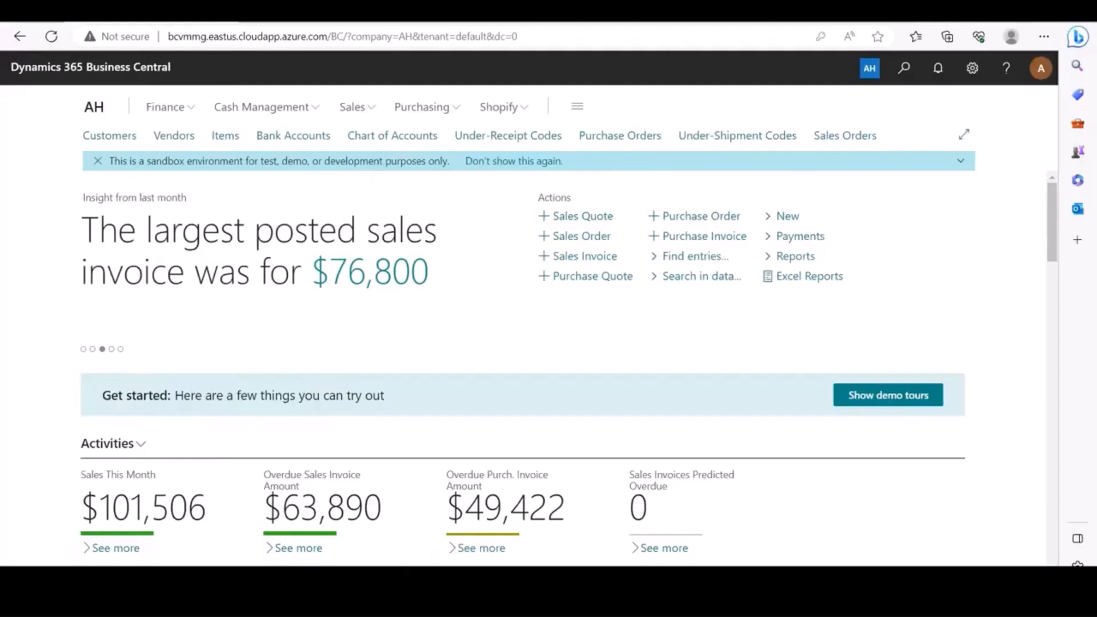
Step: Open the last released sales order of The Meat Shoppe and create a warehouse shipment from it
click(845, 136)
scroll(529, 420, down, 2)
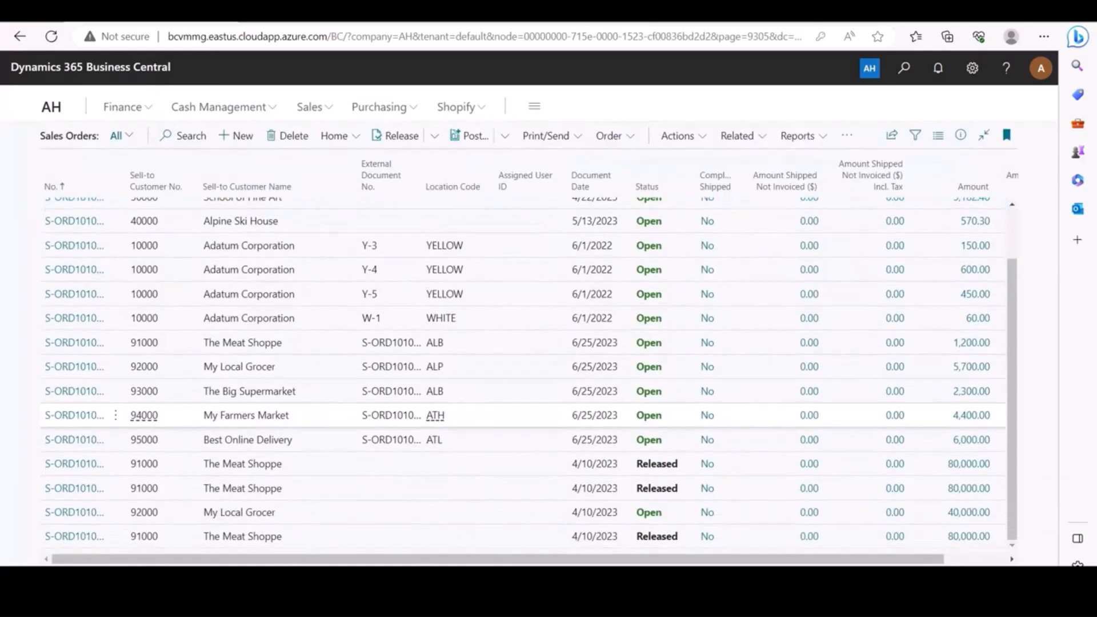
click(72, 537)
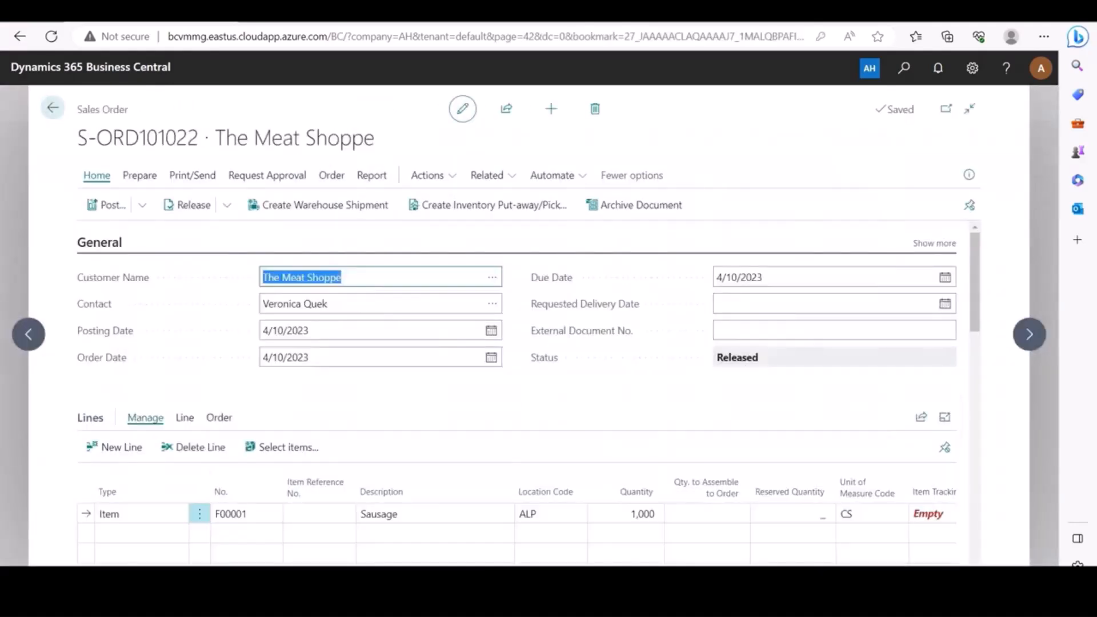
scroll(515, 372, down, 1)
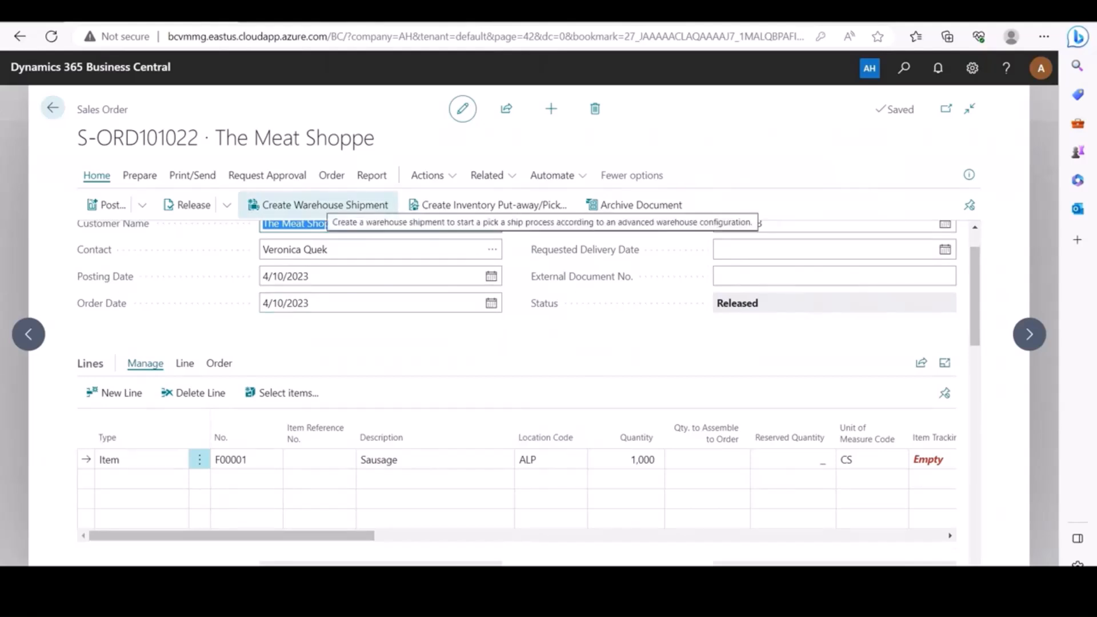
click(319, 205)
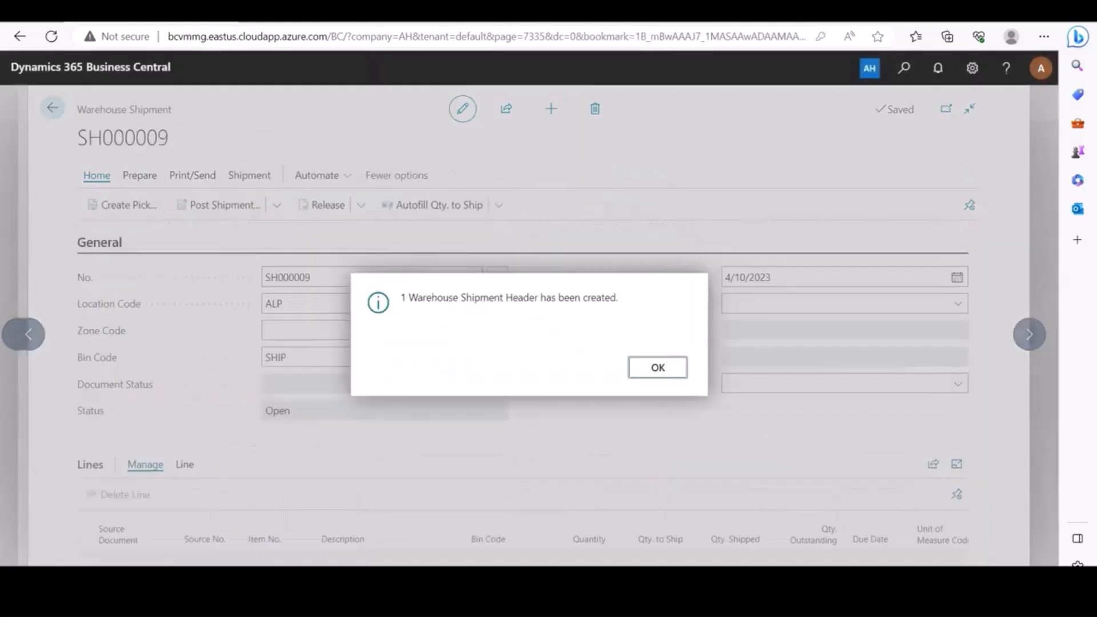
key(Return)
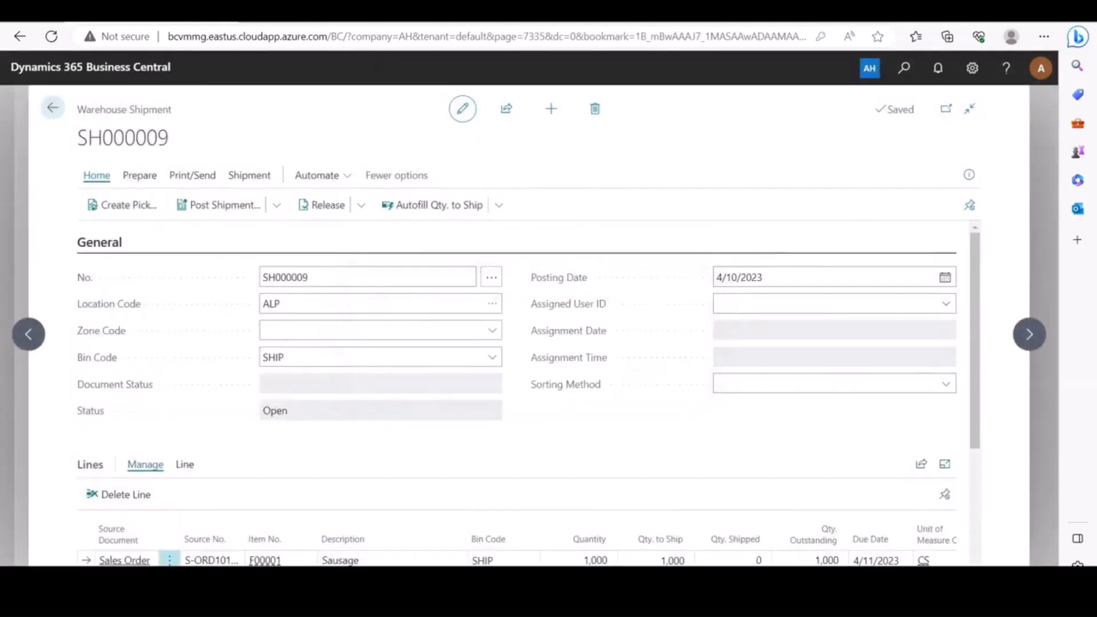
Step: Set the Qty. to Ship of the Sausage line in the warehouse shipment to 500
scroll(388, 485, down, 1)
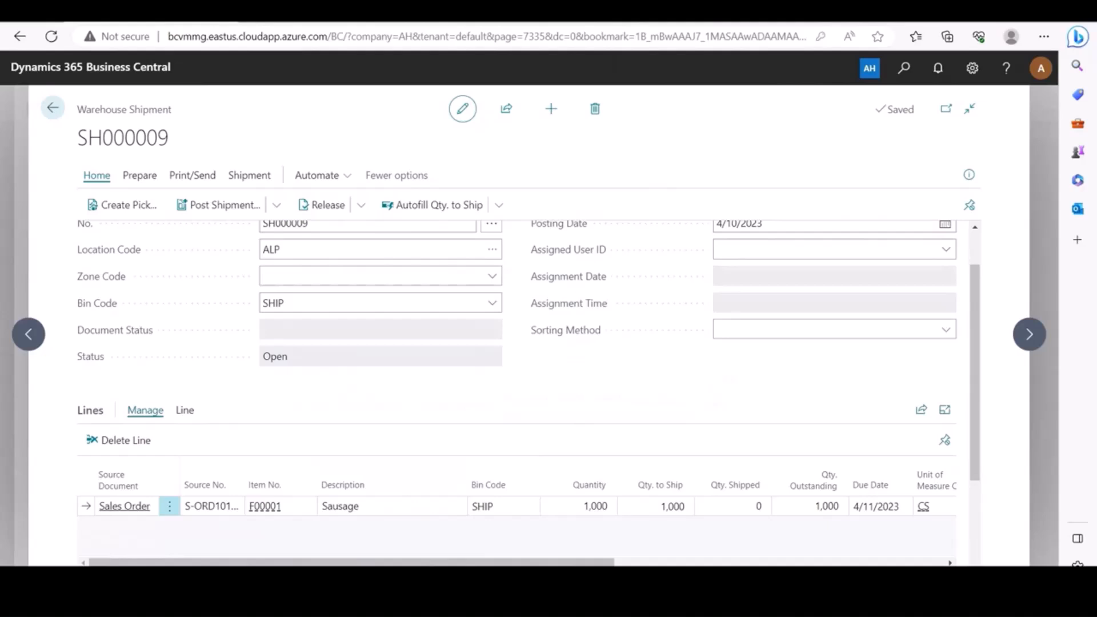
click(661, 506)
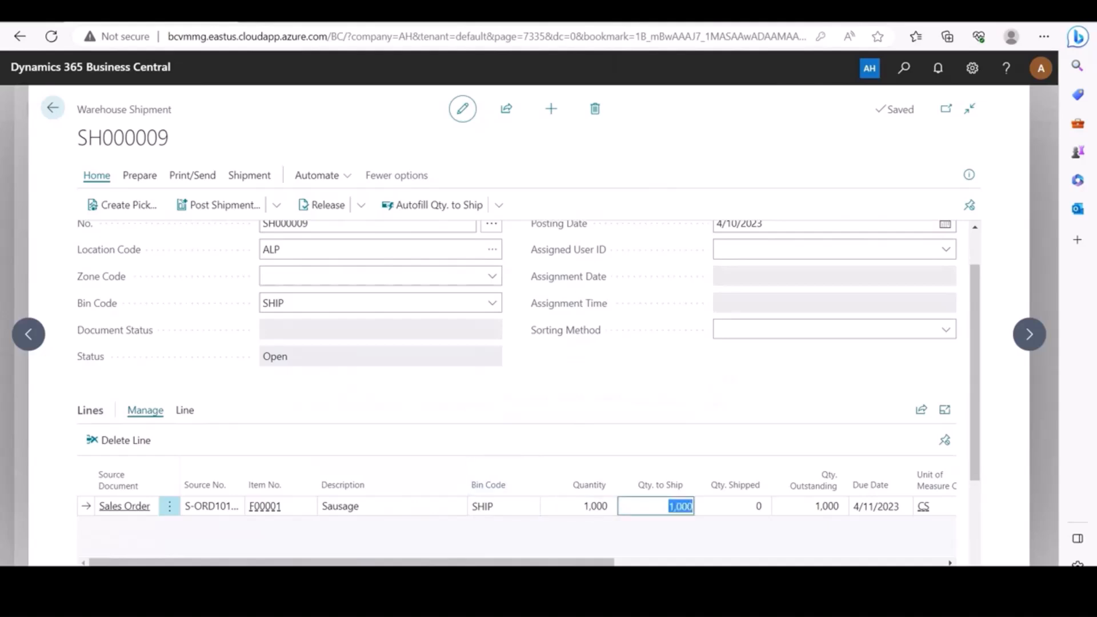
text(500)
key(Tab)
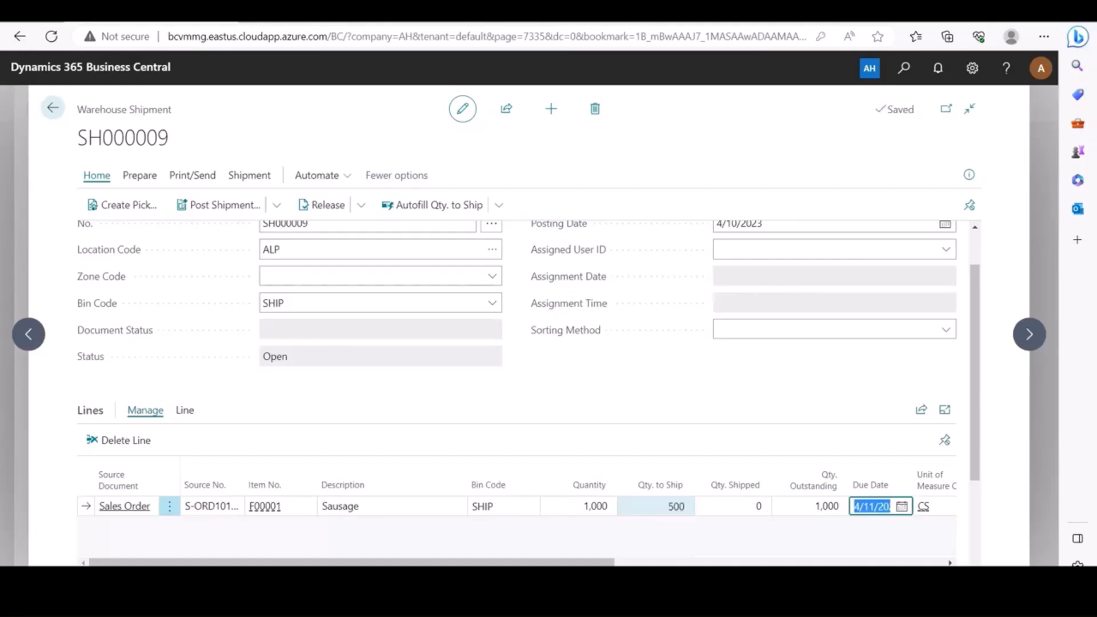
Step: Assign lot LOT0003 with a base quantity of 500 in the Sausage line's item tracking
key(Tab)
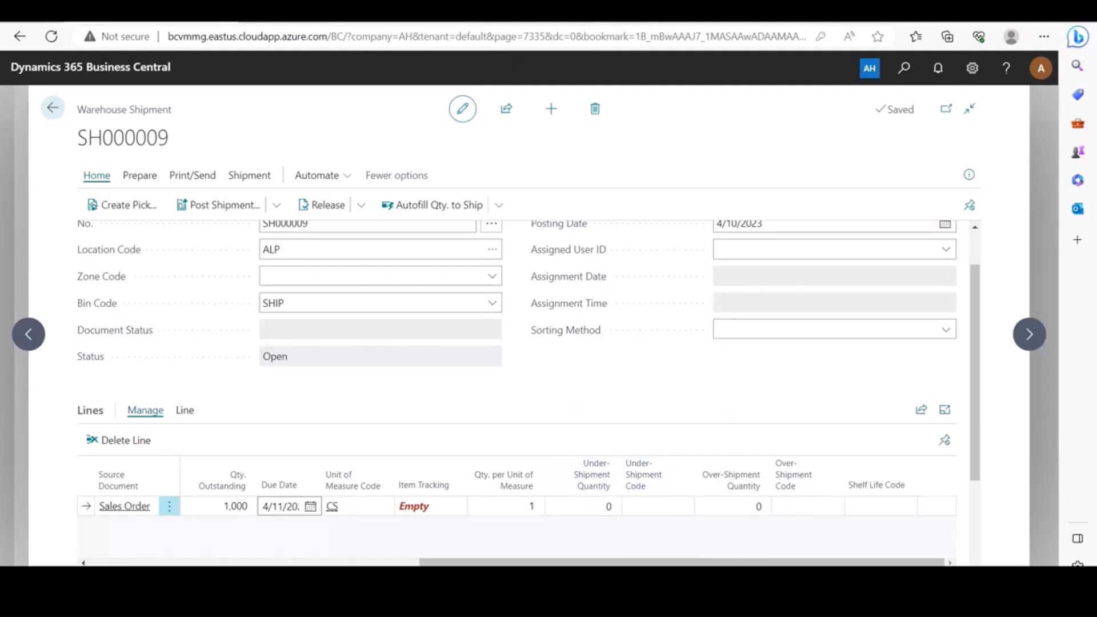
click(414, 506)
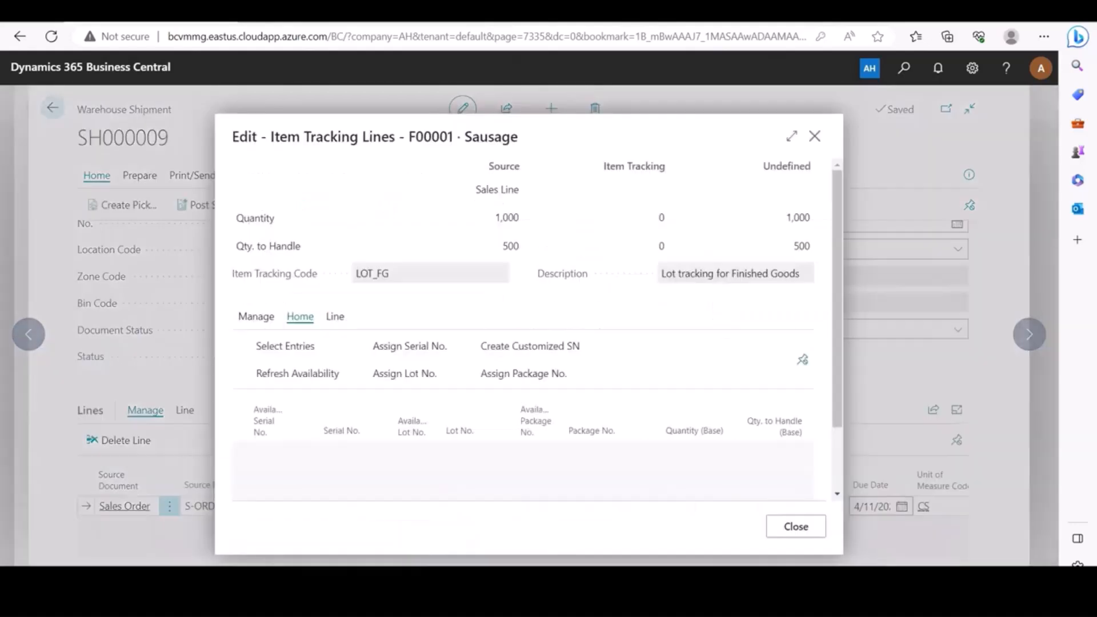
click(479, 452)
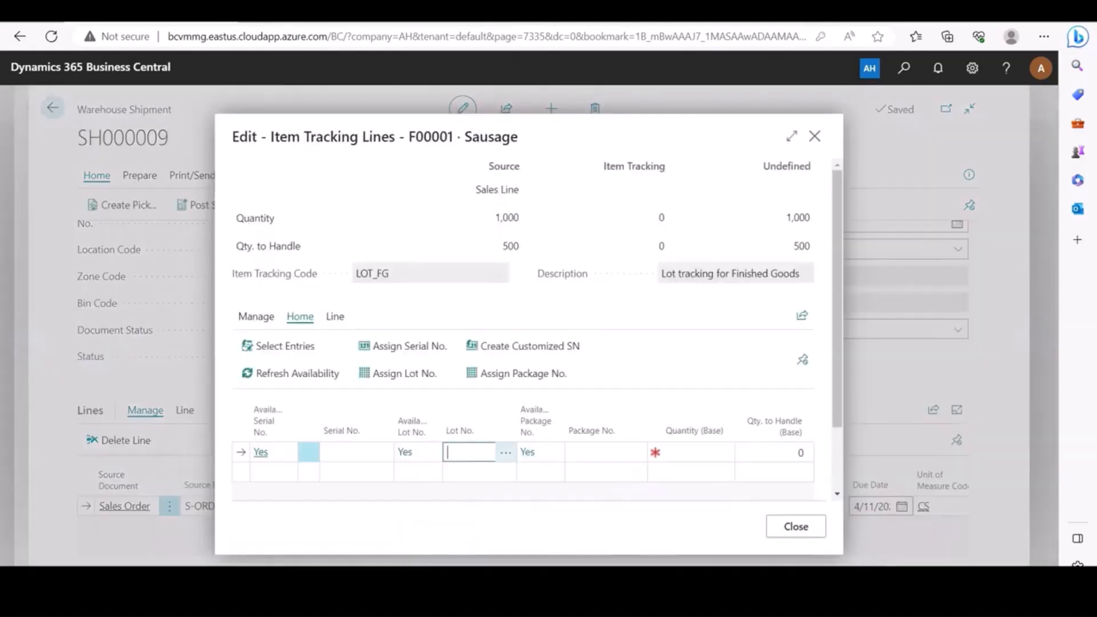
click(507, 452)
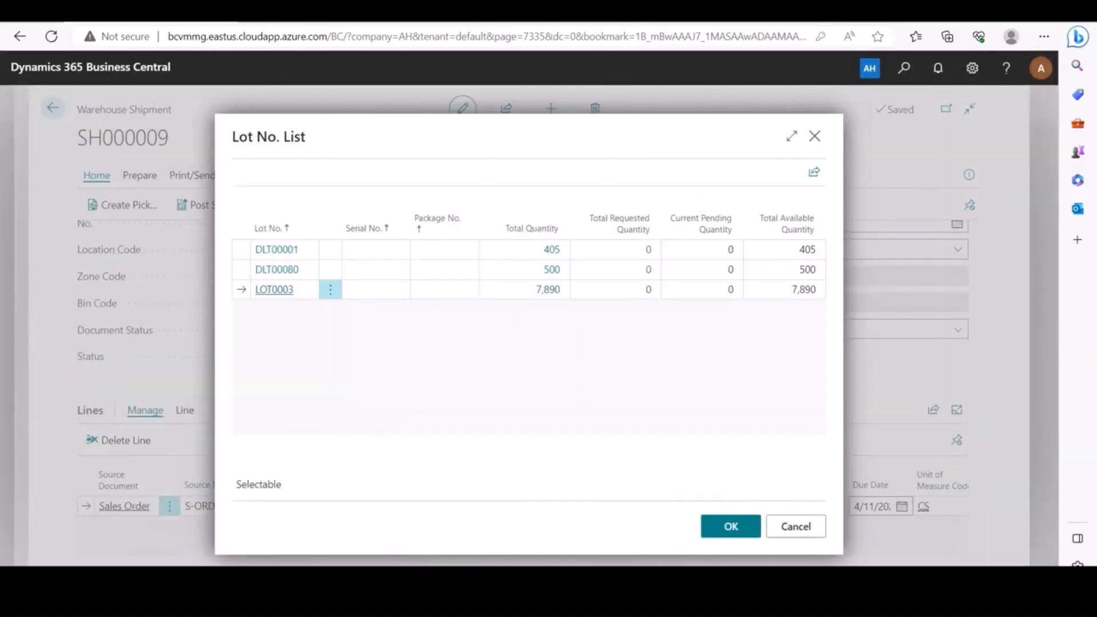
click(731, 527)
click(702, 452)
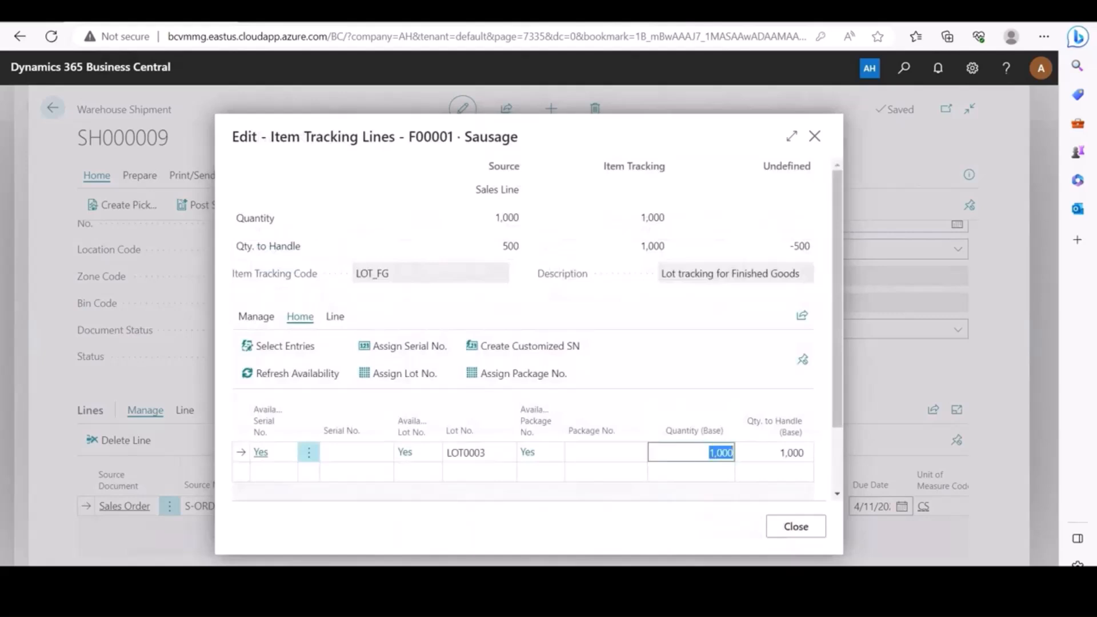
text(500)
click(796, 526)
Step: Post the first partial shipment of 500 cases of Sausage with the Ship option
mouse_move(563, 562)
mouse_down()
mouse_move(658, 563)
mouse_move(563, 562)
mouse_up()
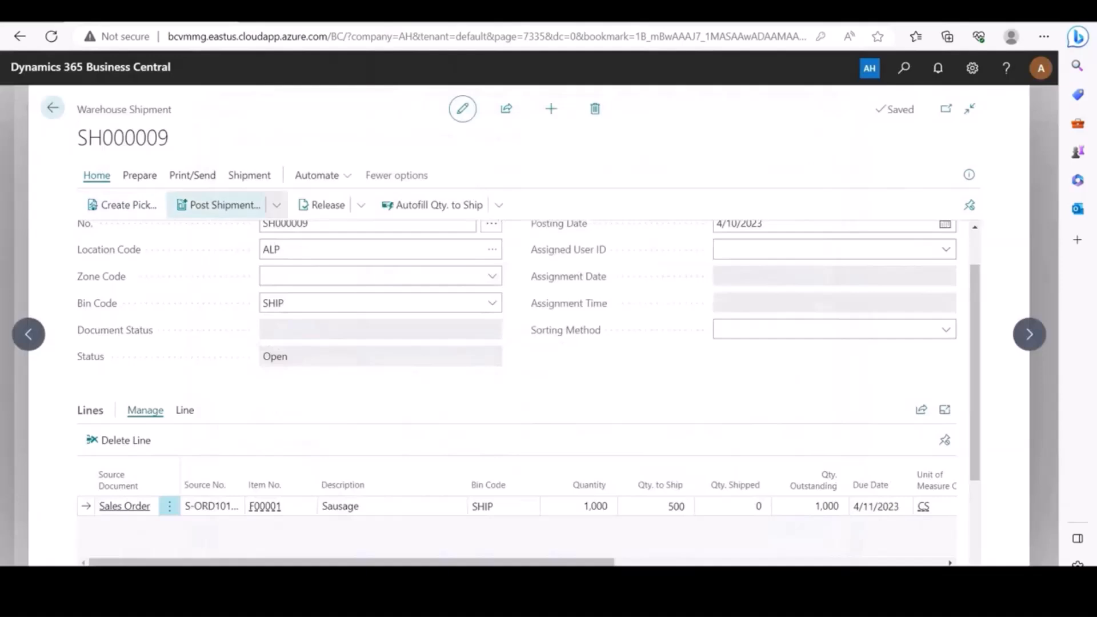
click(219, 205)
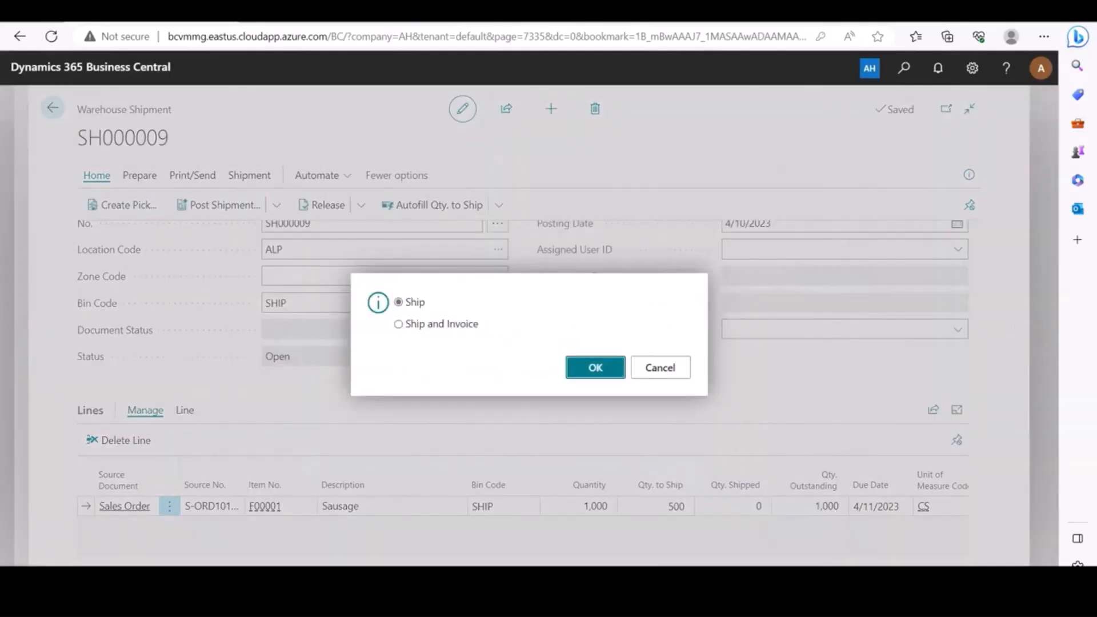
key(Return)
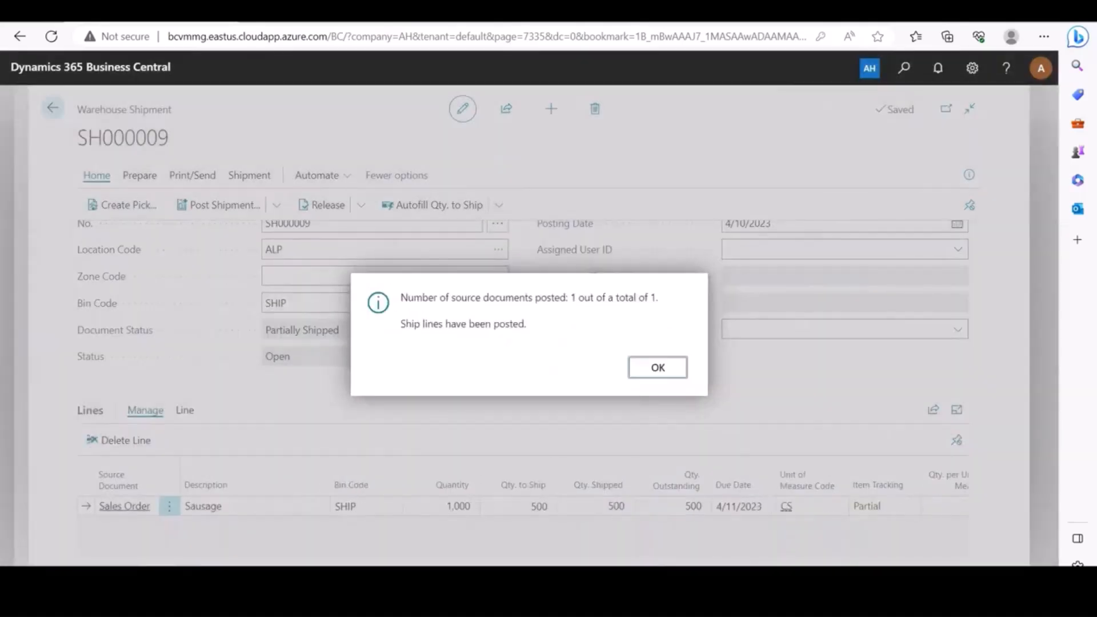
key(Return)
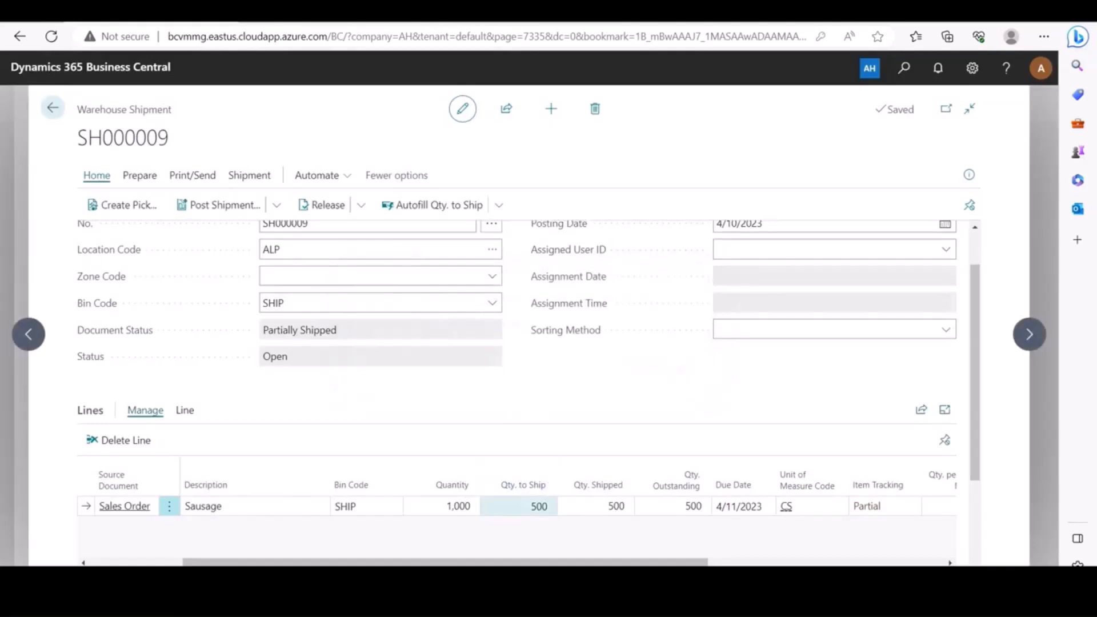
Step: Set the Sausage line's Qty. to Ship to 200 for the second partial shipment
click(532, 506)
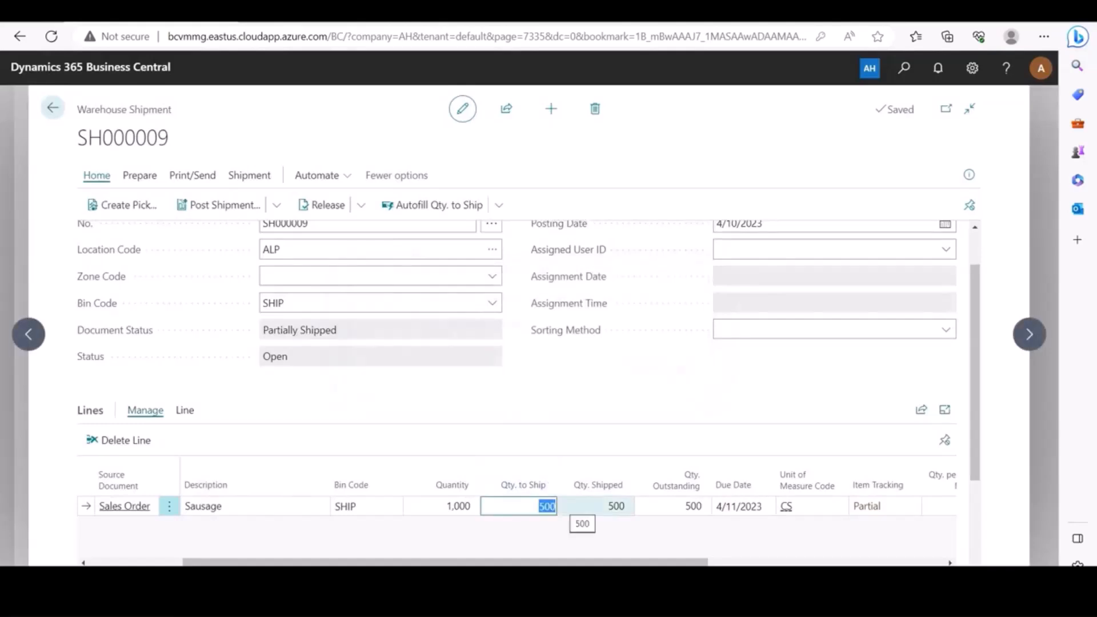
text(200)
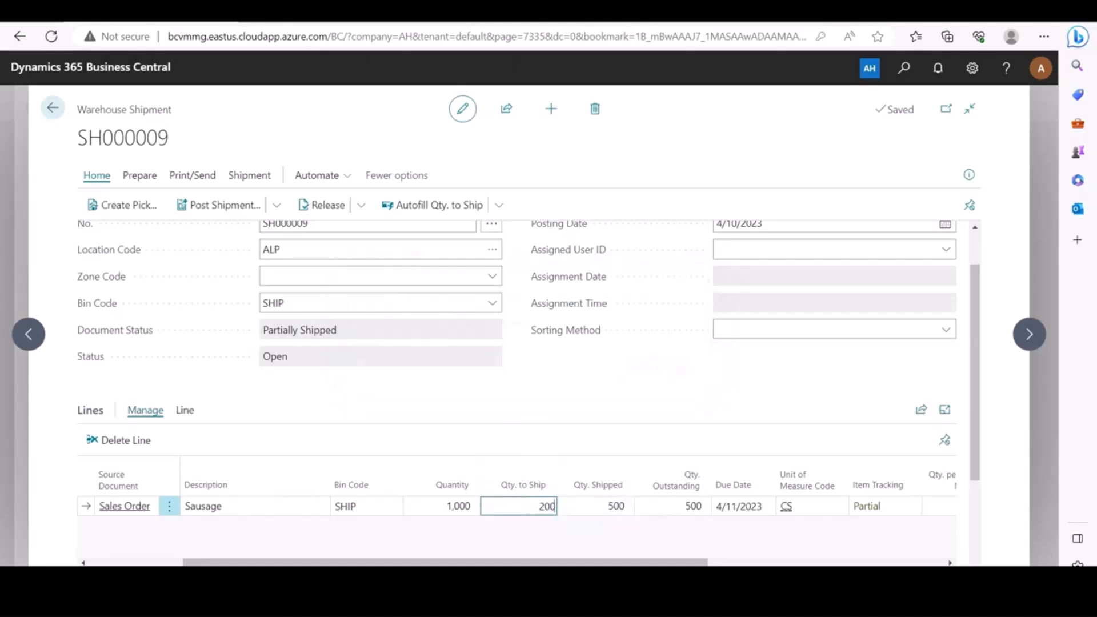
click(657, 380)
Step: Set the base quantity of LOT0003 to 700 in the Sausage line's item tracking
drag(531, 563, 766, 562)
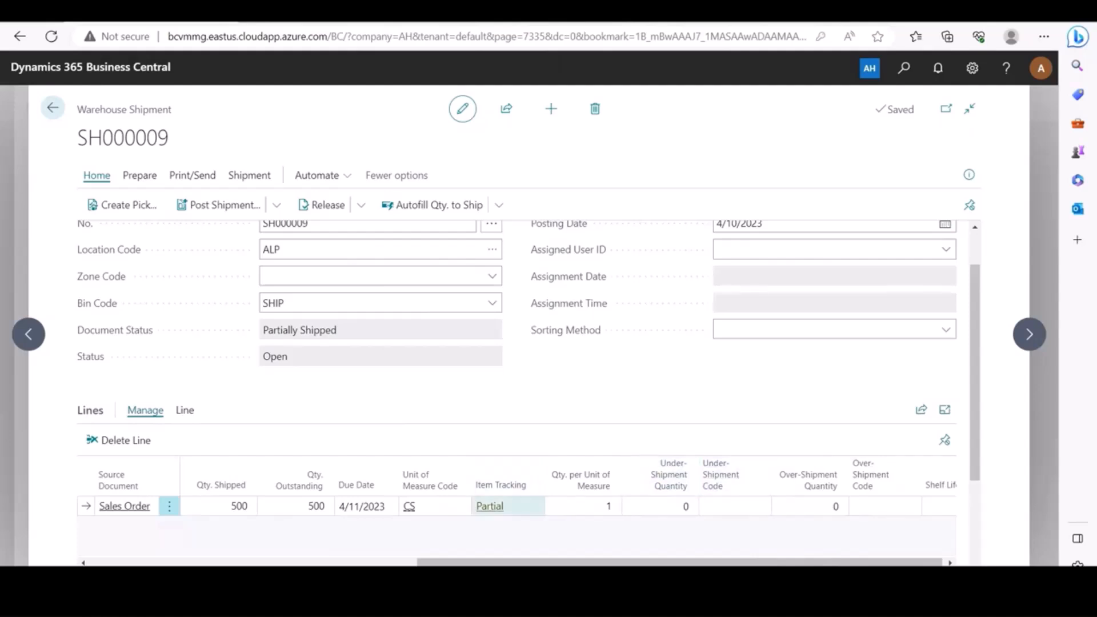
click(490, 506)
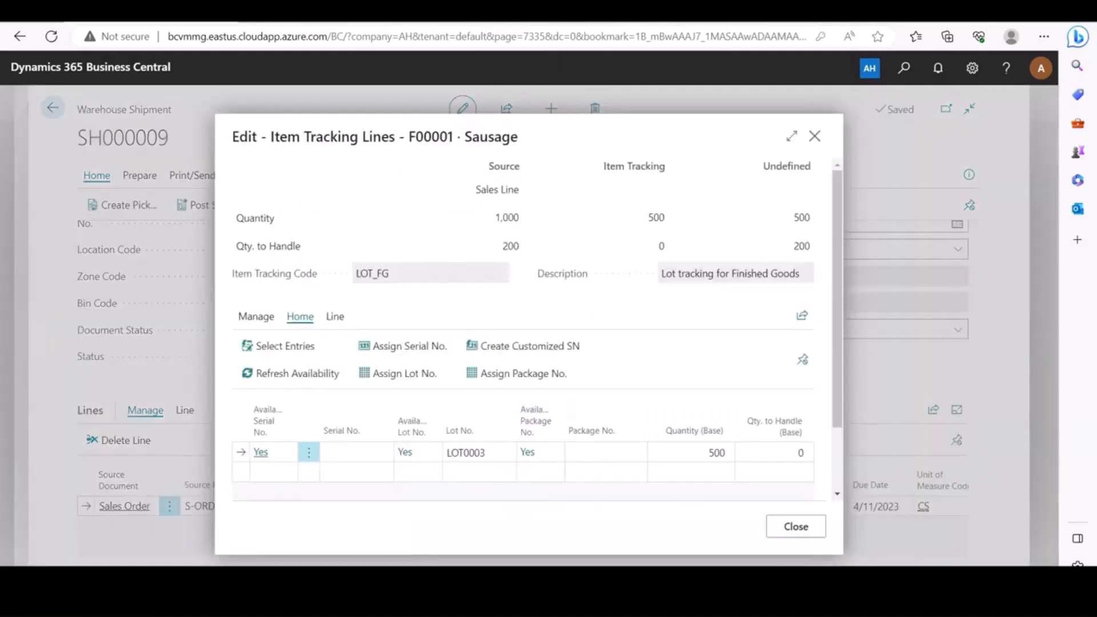
text(700)
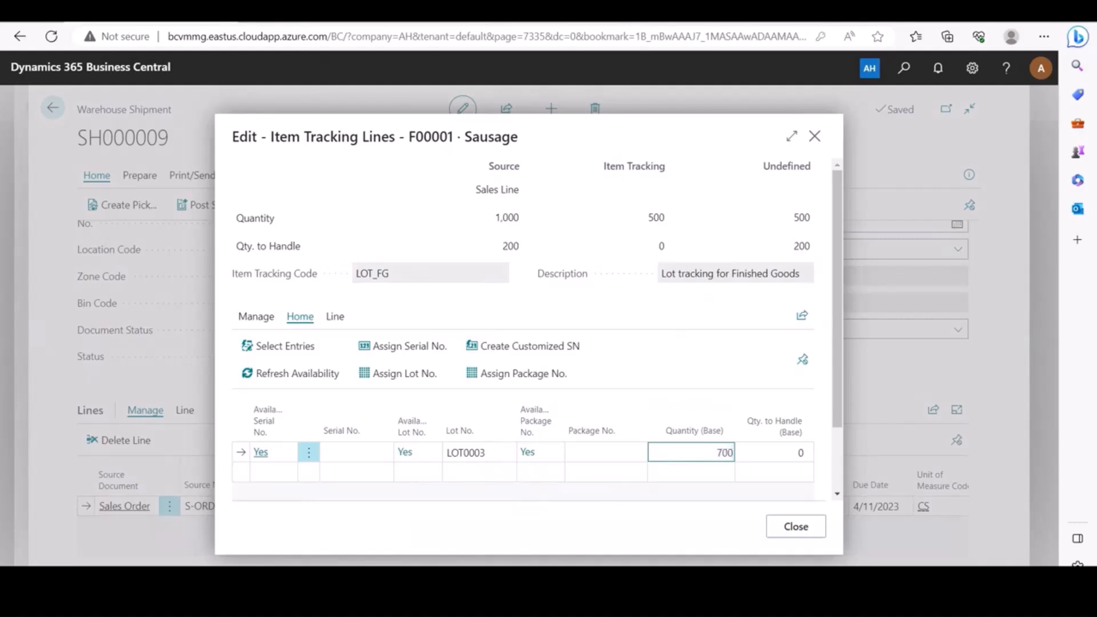
key(Tab)
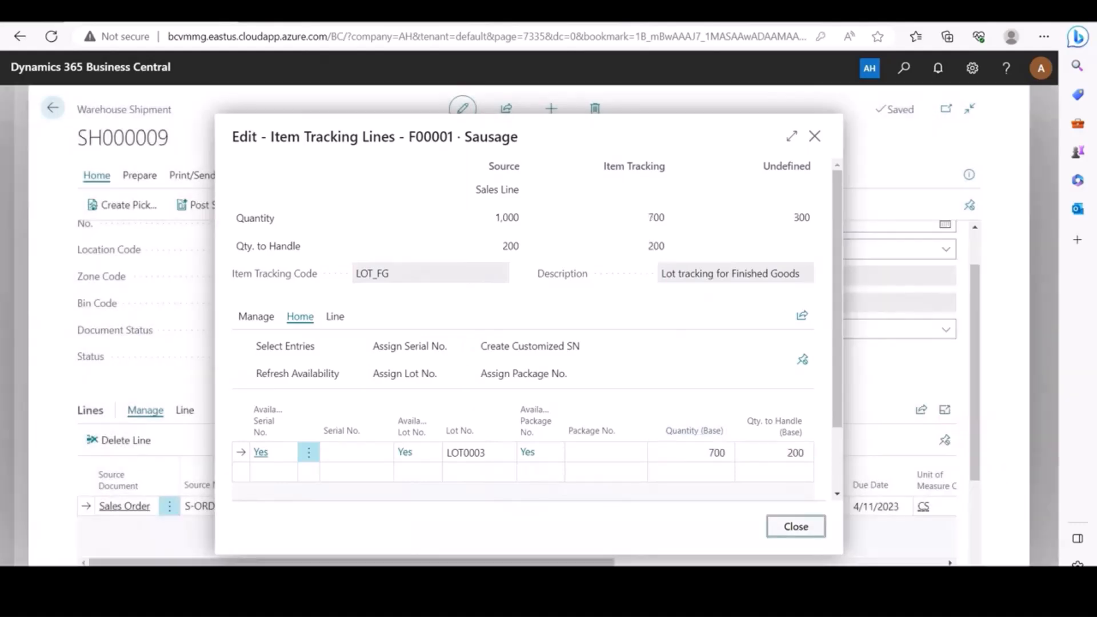
click(796, 526)
Step: Post the second partial shipment of 200 cases of Sausage with the Ship option
mouse_move(514, 563)
mouse_down()
mouse_move(603, 562)
mouse_move(513, 562)
mouse_up()
click(219, 205)
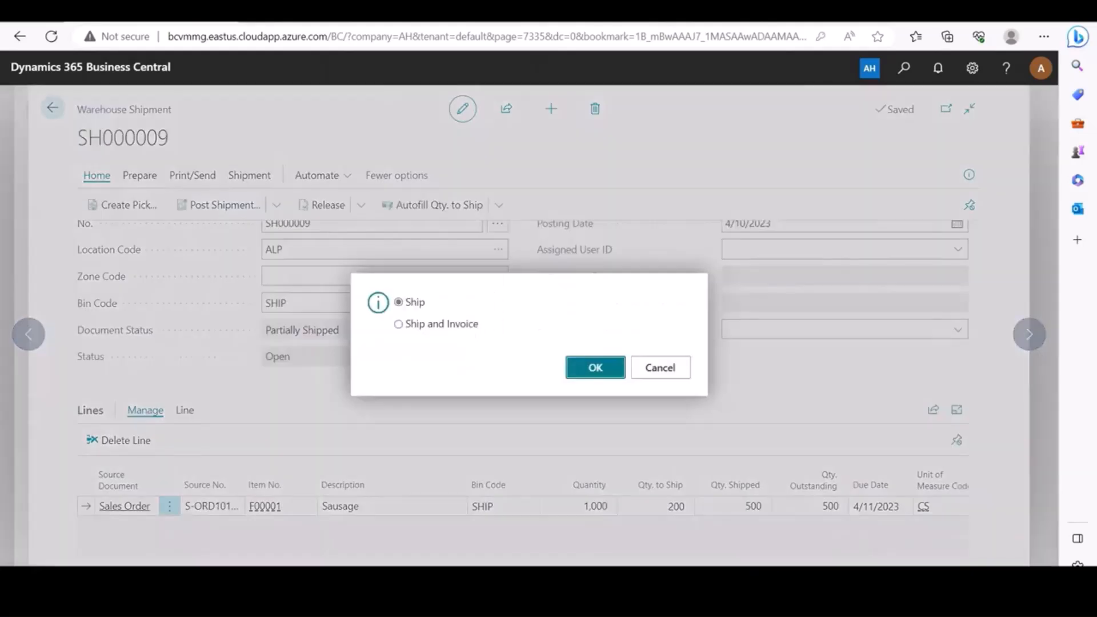
click(593, 367)
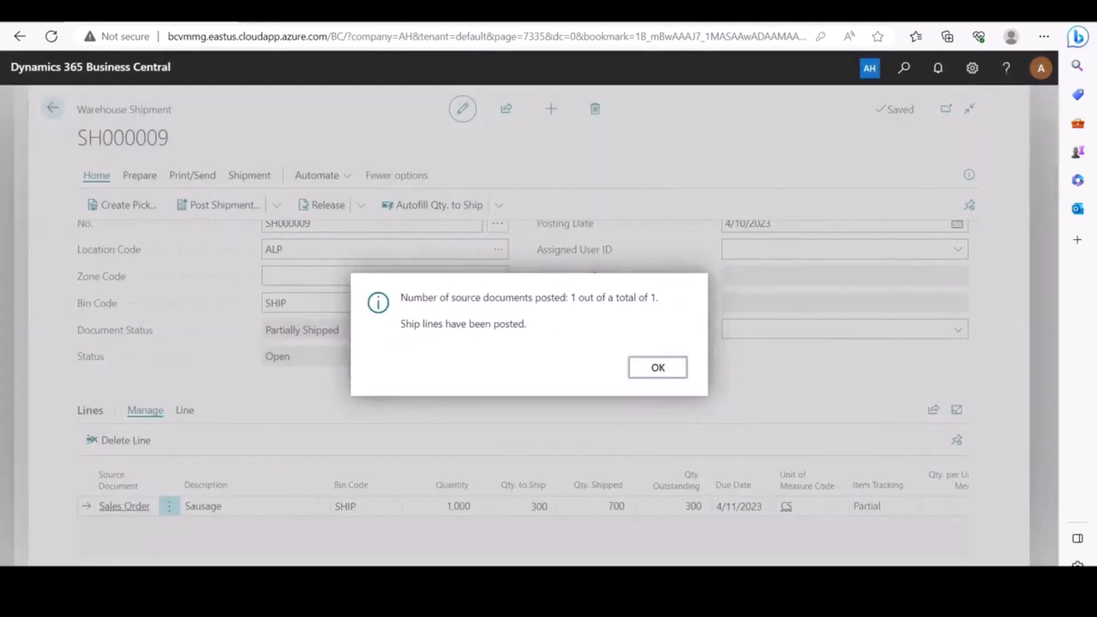
key(Return)
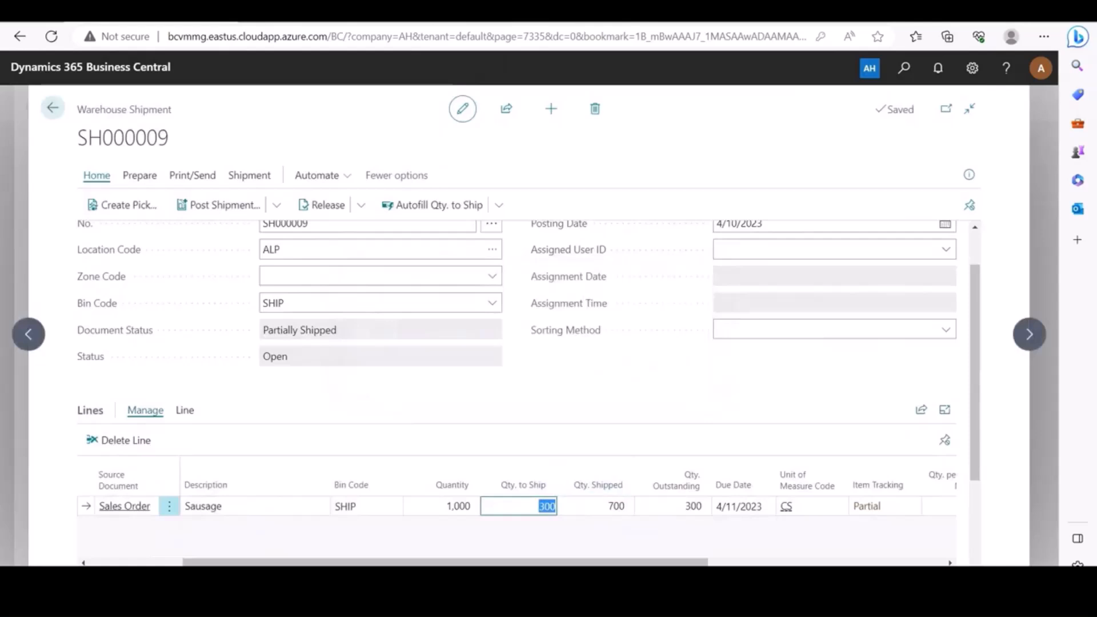
Step: Set the Sausage line's Qty. to Ship to 260 and examine its under-shipment quantity and code
text(260)
key(Tab)
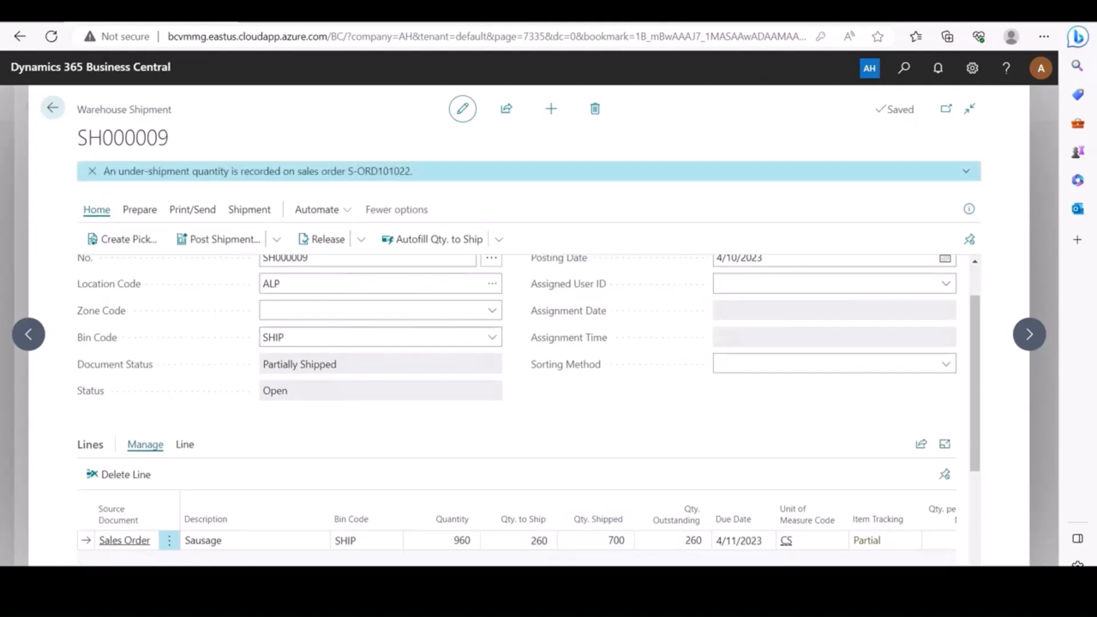
scroll(446, 338, down, 1)
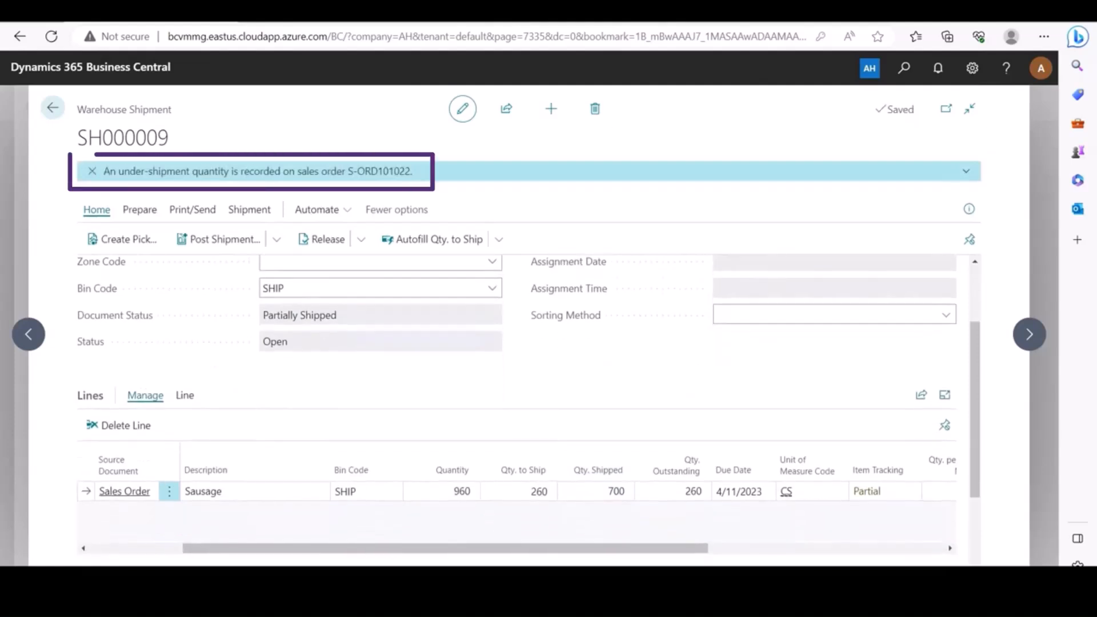
drag(514, 548, 751, 549)
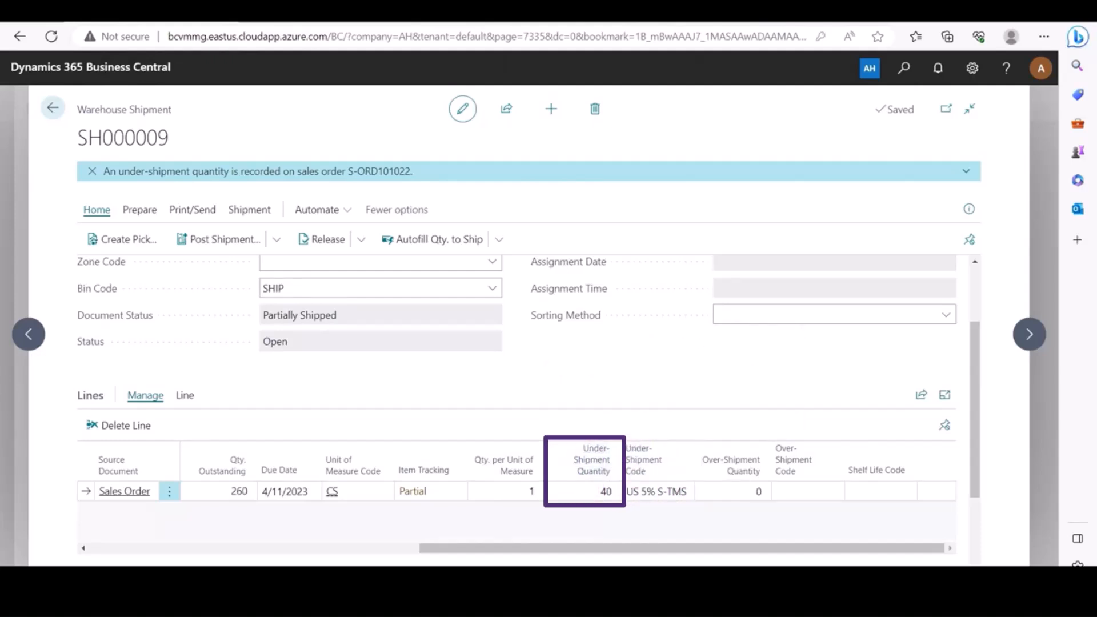
Step: Set the base quantity of LOT0003 to 960 in the Sausage line's item tracking
click(413, 491)
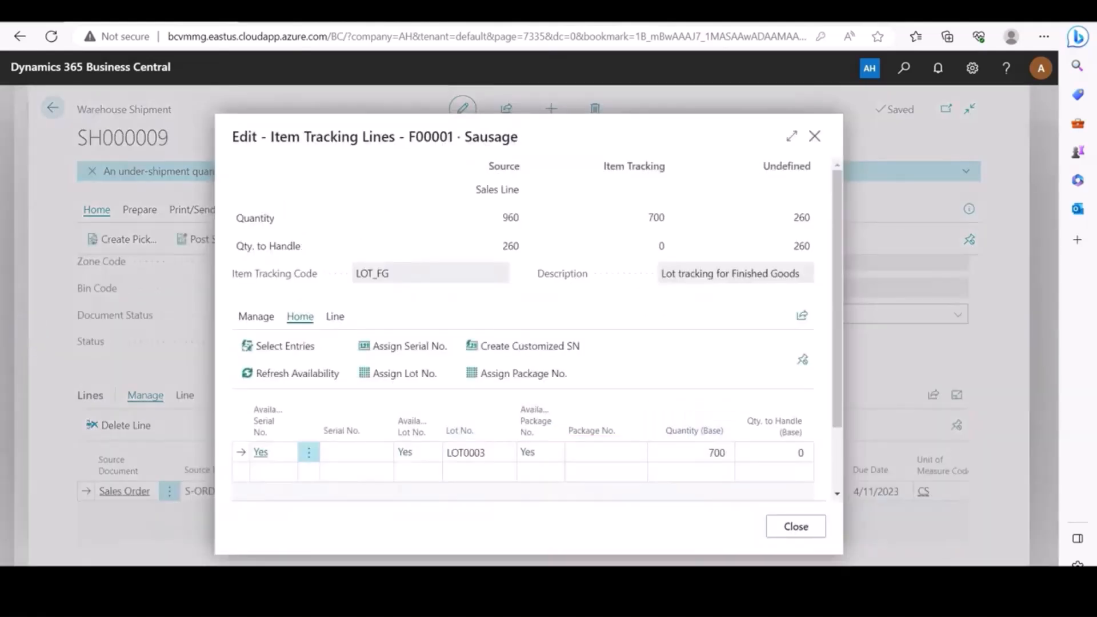
click(691, 452)
text(960)
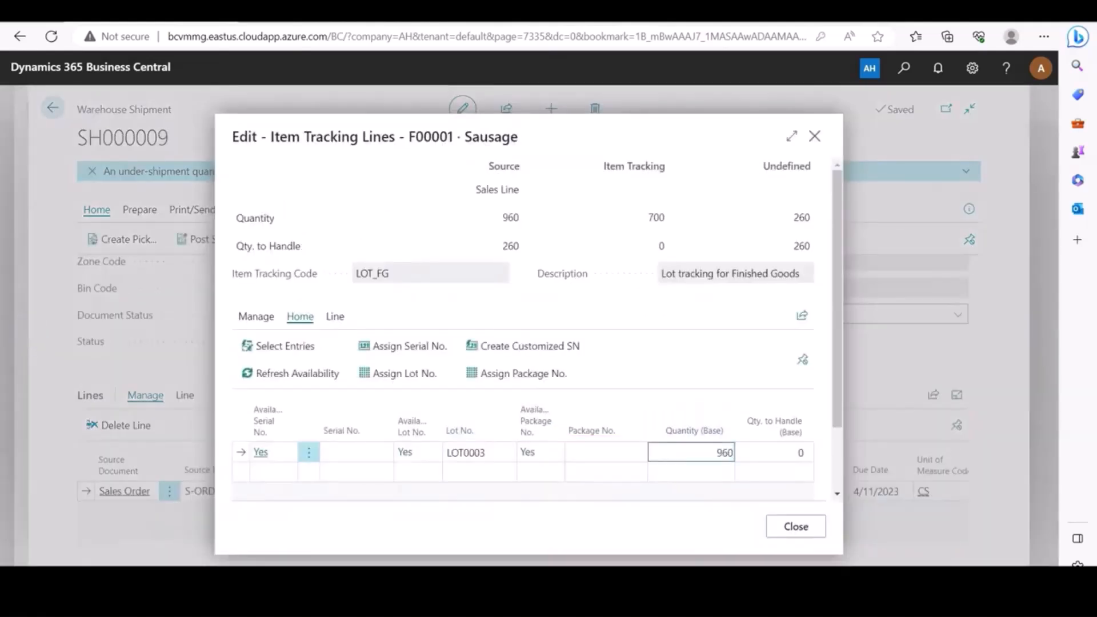
key(Tab)
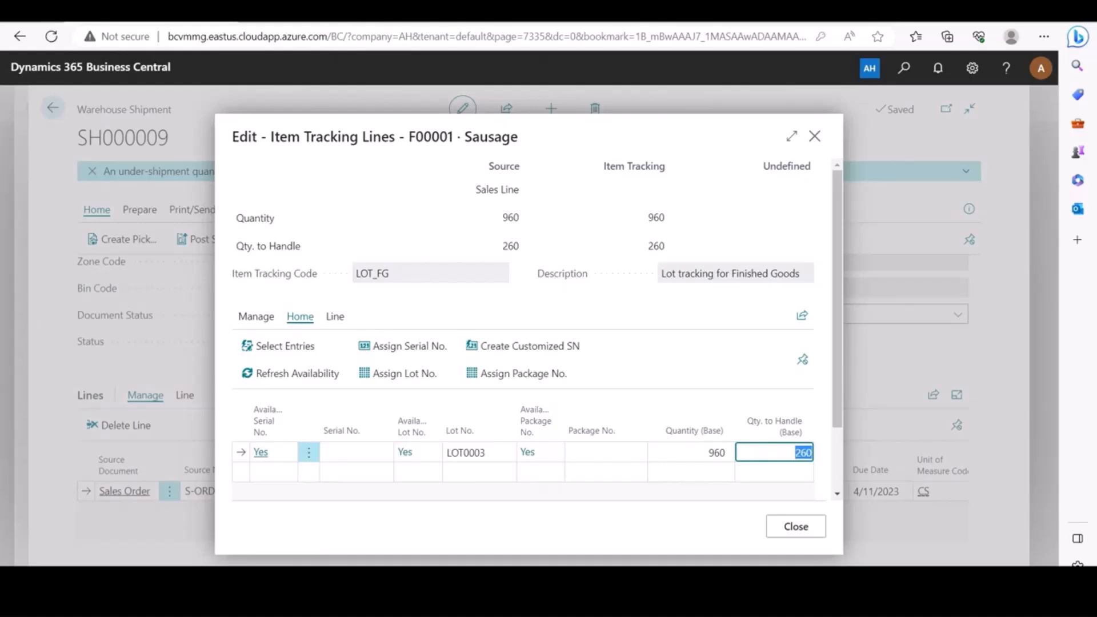
click(796, 526)
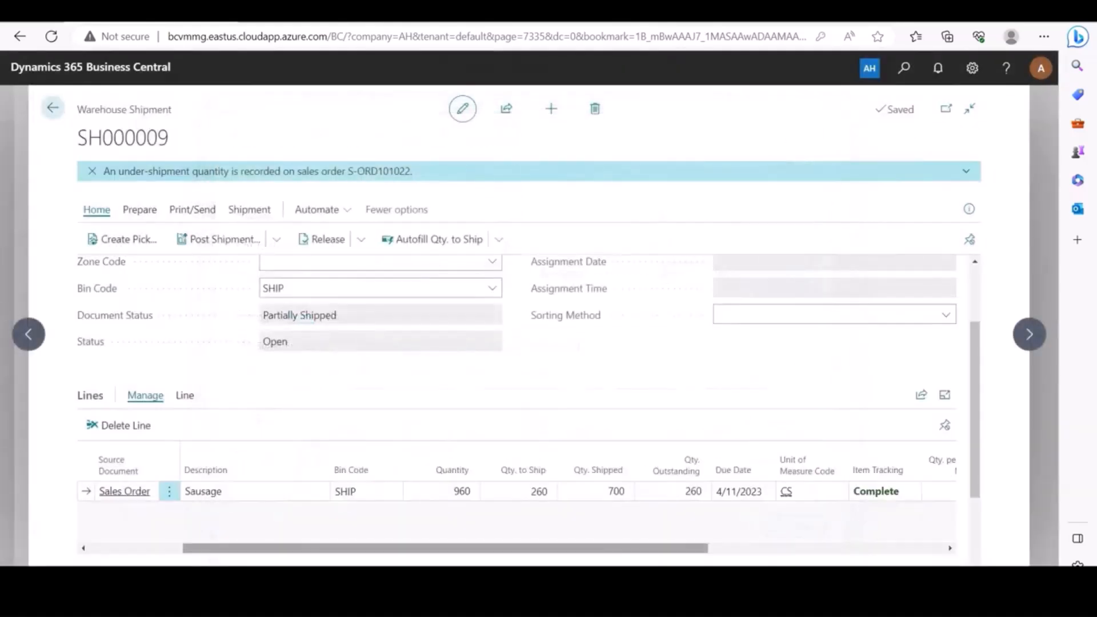
Step: Post the final shipment of 260 cases of Sausage with the Ship option
drag(572, 548, 477, 548)
click(219, 239)
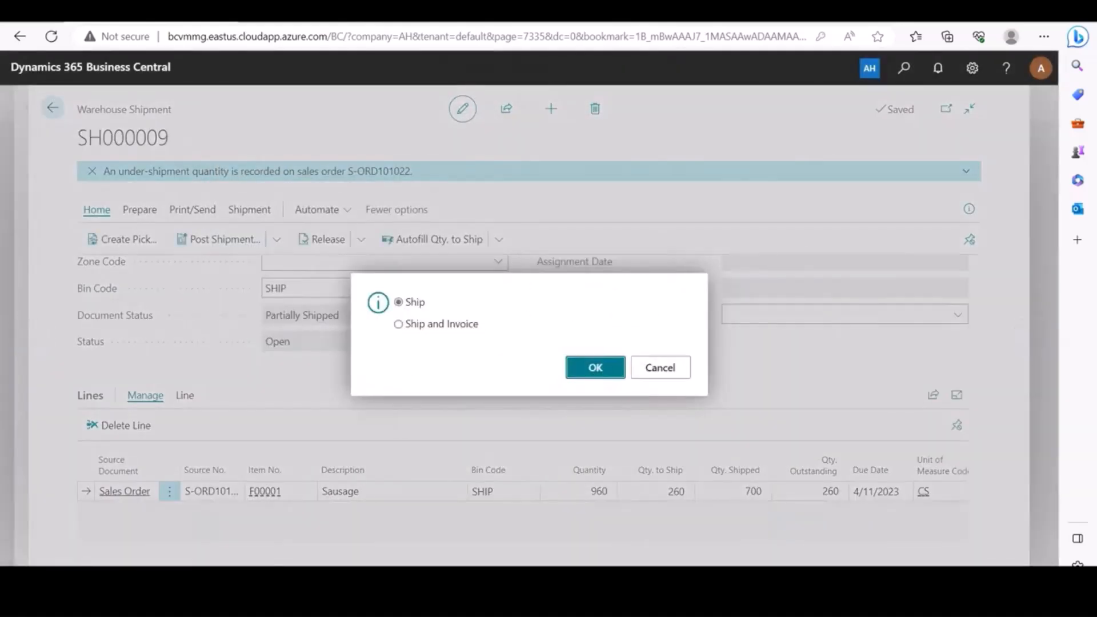
key(Return)
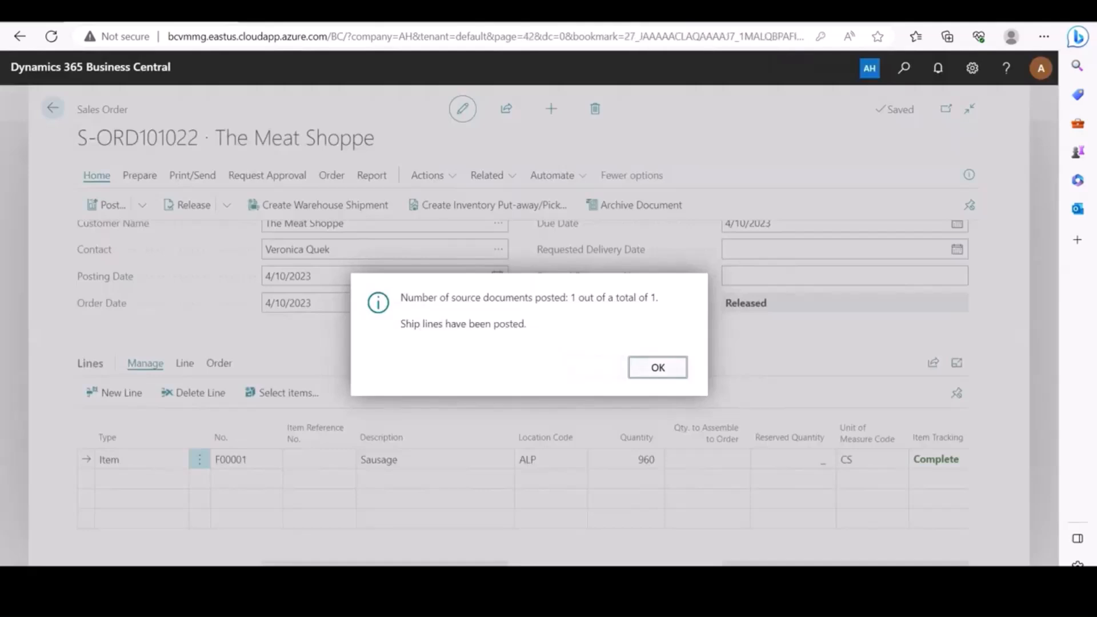
Step: Post the sales order for The Meat Shoppe with the Invoice option and open the resulting posted sales invoice
key(Return)
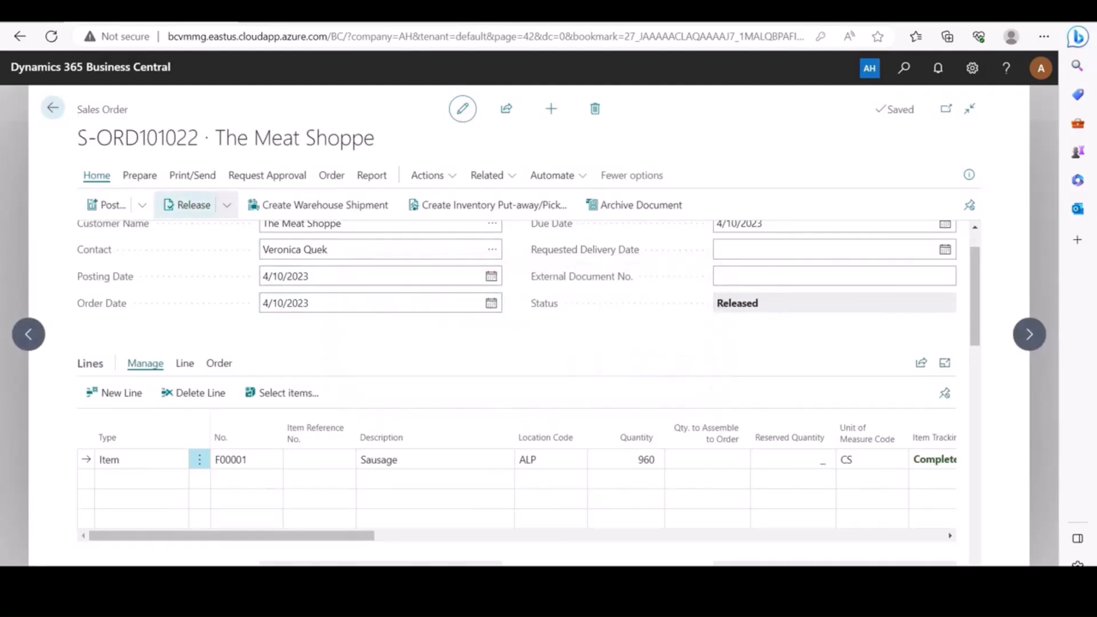
click(107, 205)
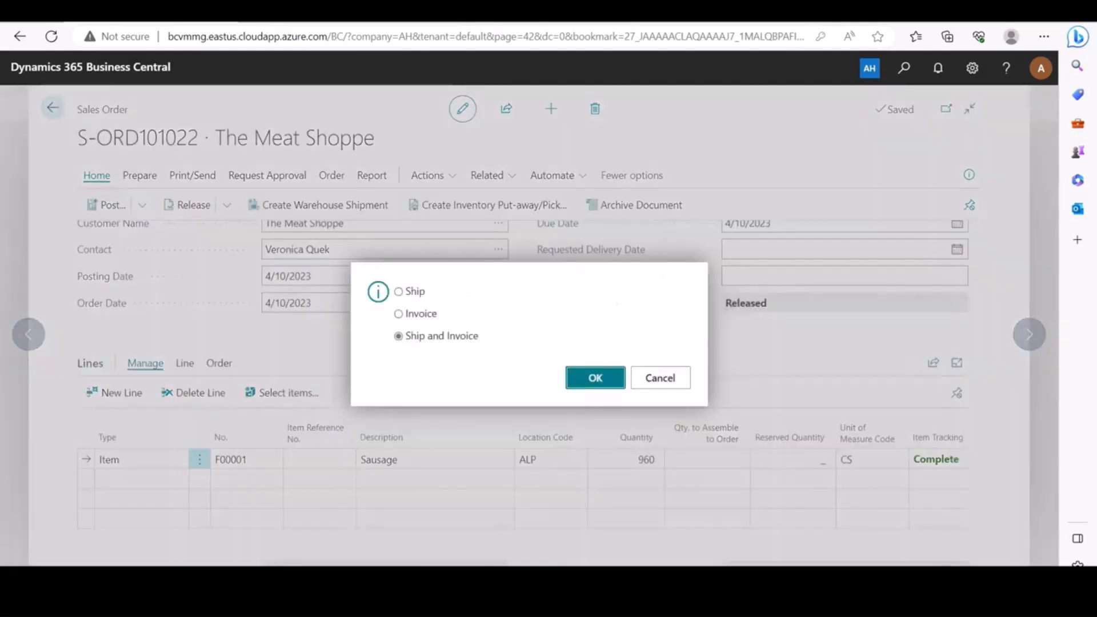
click(399, 314)
click(596, 378)
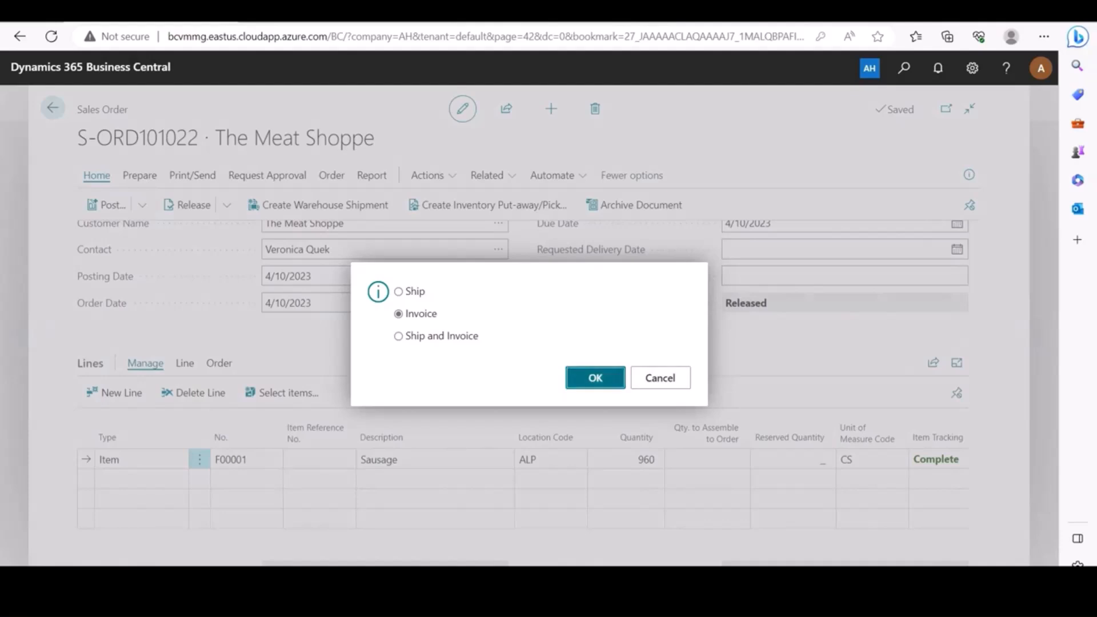
click(596, 371)
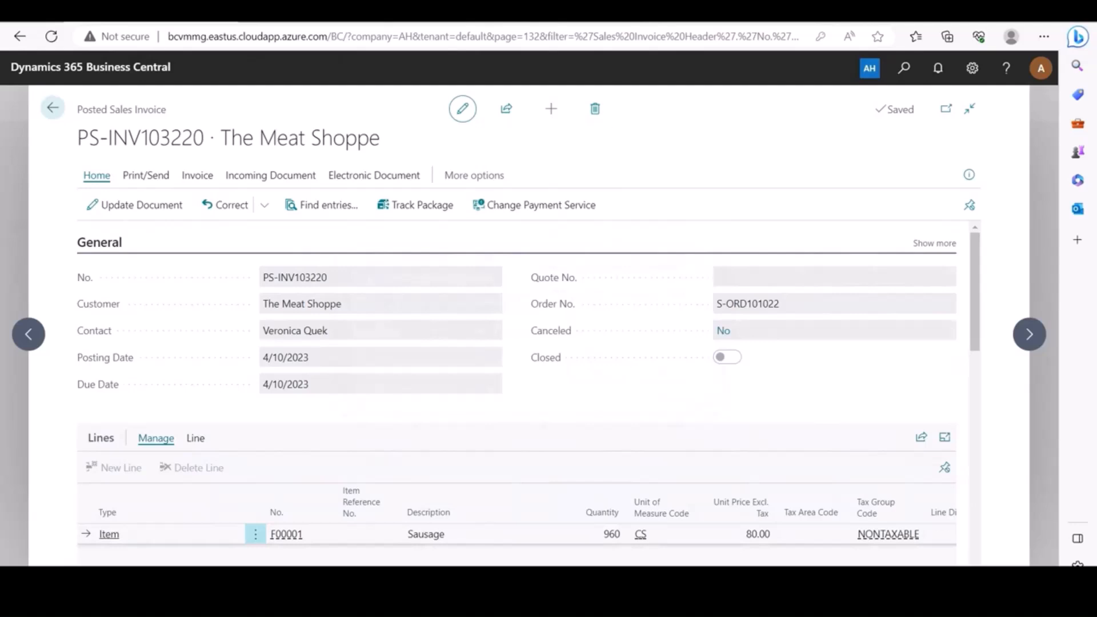
Step: Examine the invoiced quantity on the posted invoice's Sausage line, and return to the sales orders list
drag(603, 535, 621, 534)
click(606, 555)
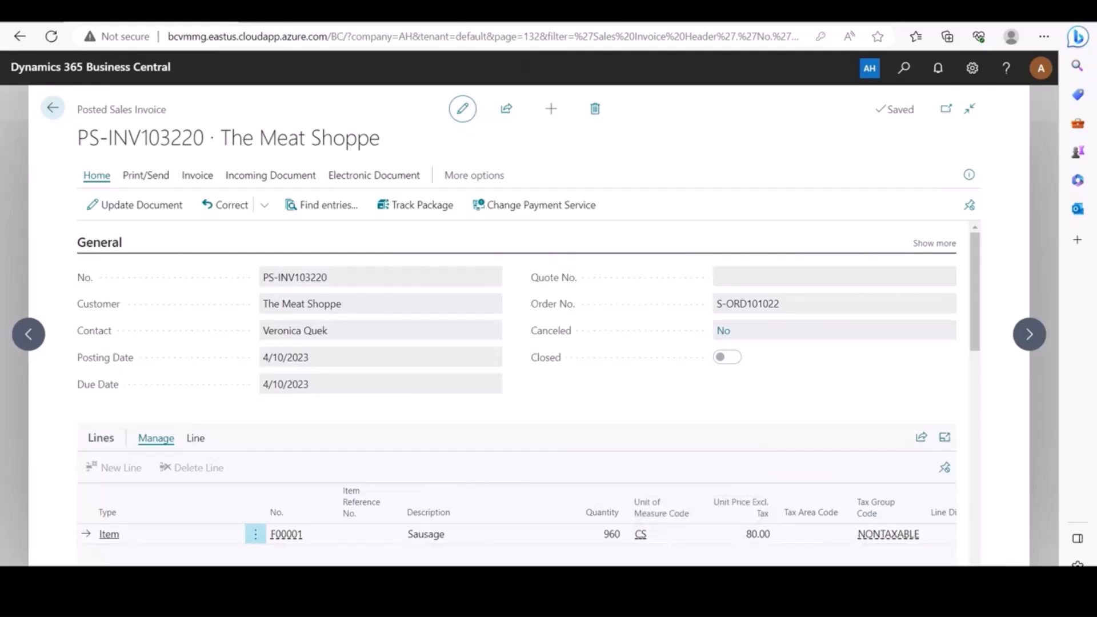
click(53, 107)
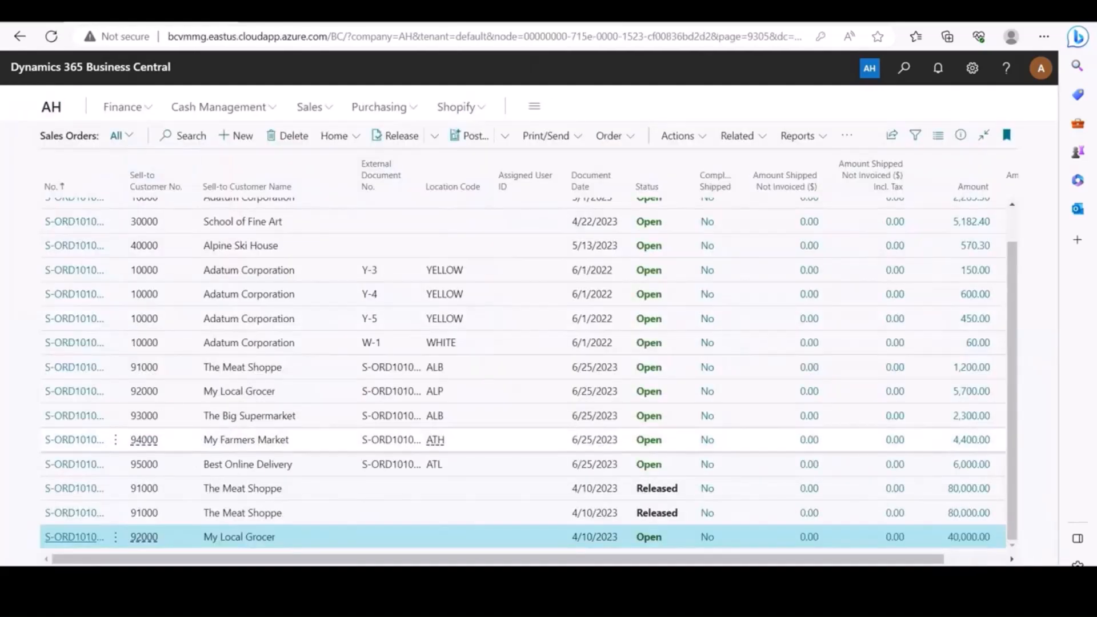